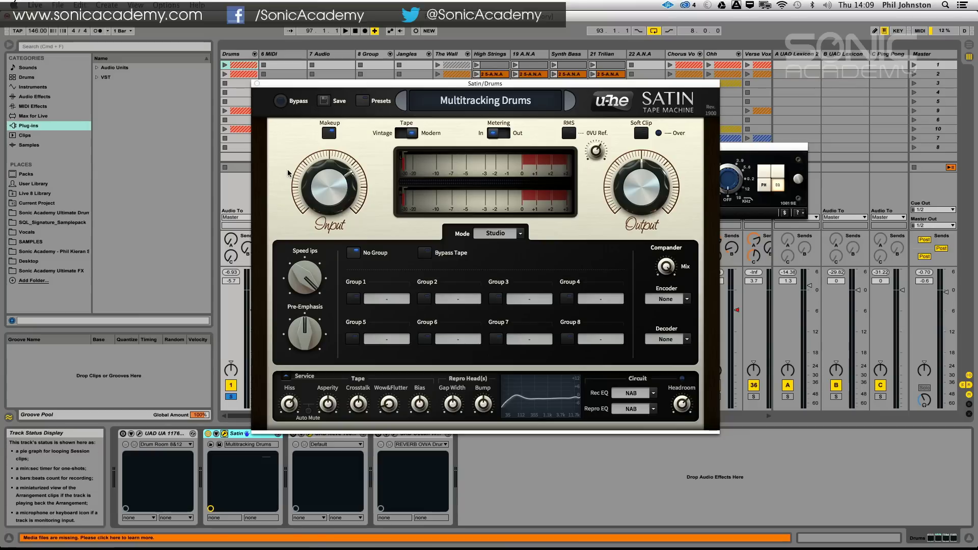
# - Adjust the output gain slightly and raise the input gain of the Satin tape machine on the Drums track
pyautogui.moveTo(643, 172)
pyautogui.mouseDown()
pyautogui.moveTo(643, 153)
pyautogui.moveTo(643, 190)
pyautogui.mouseUp()
pyautogui.moveTo(329, 191); pyautogui.dragTo(351, 190)
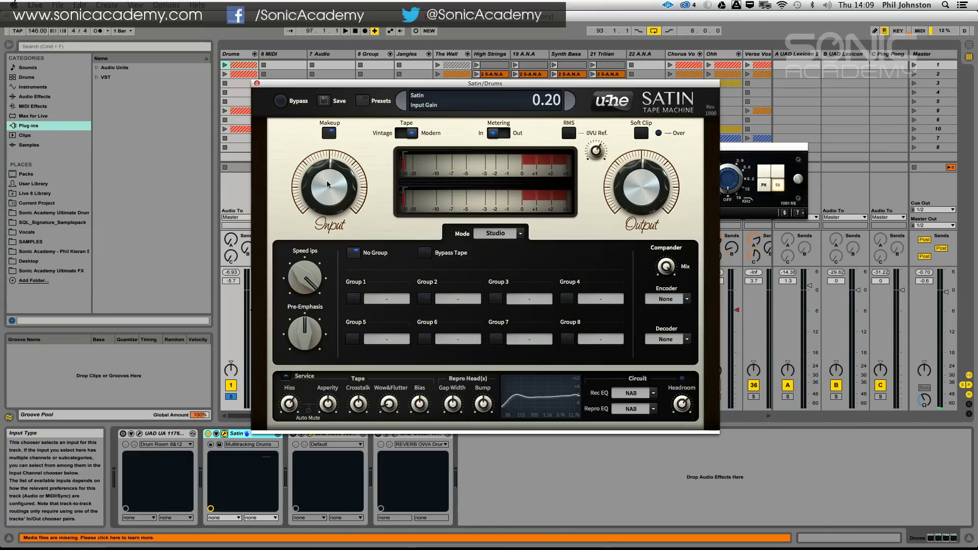
pyautogui.moveTo(639, 176); pyautogui.dragTo(640, 174)
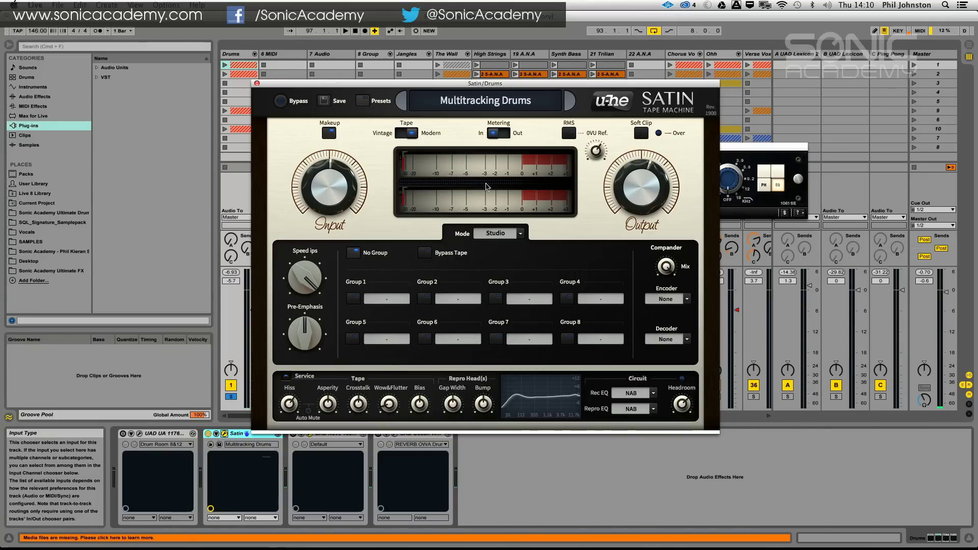
pyautogui.moveTo(339, 194); pyautogui.dragTo(321, 154)
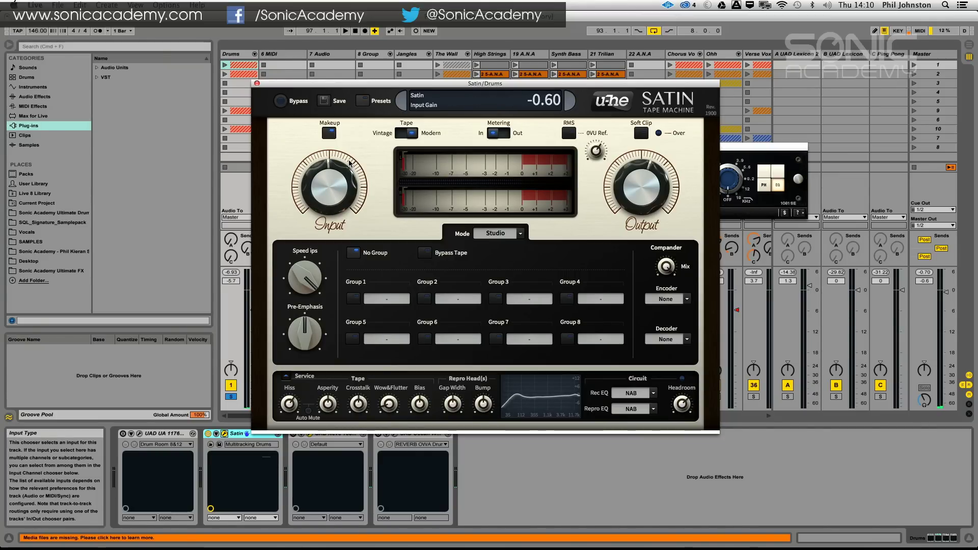
pyautogui.moveTo(328, 201); pyautogui.dragTo(336, 166)
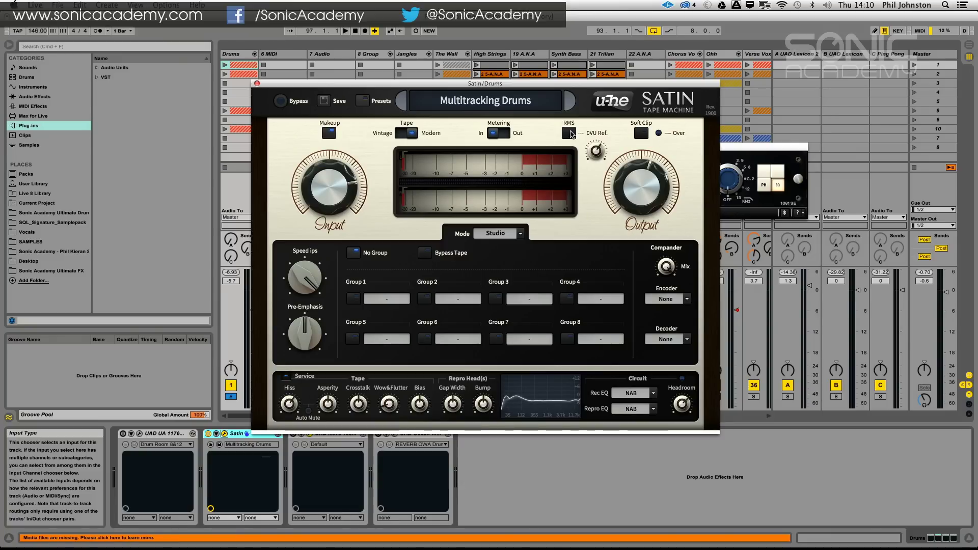
# - Set Satin's tape speed to 30 ips and adjust the pre-emphasis slightly
pyautogui.moveTo(305, 275); pyautogui.dragTo(305, 248)
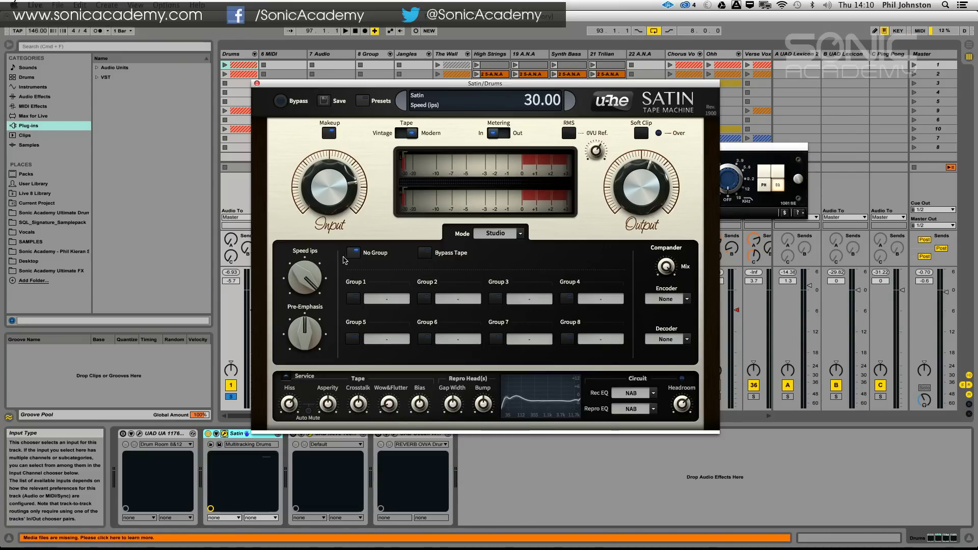
pyautogui.moveTo(304, 334)
pyautogui.mouseDown()
pyautogui.moveTo(304, 323)
pyautogui.moveTo(304, 333)
pyautogui.mouseUp()
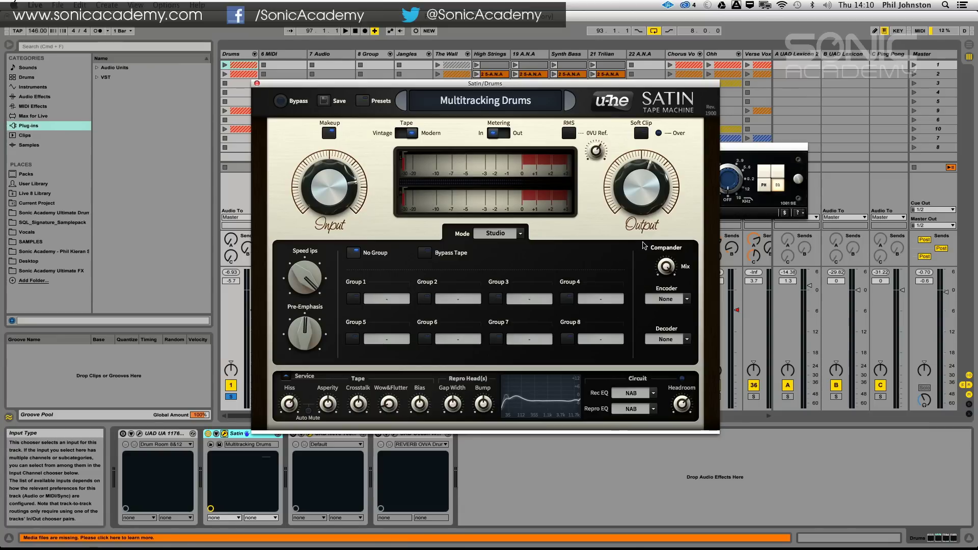
# - Try the compander's A-Type Mod encoder and return the encoder to None
pyautogui.click(685, 300)
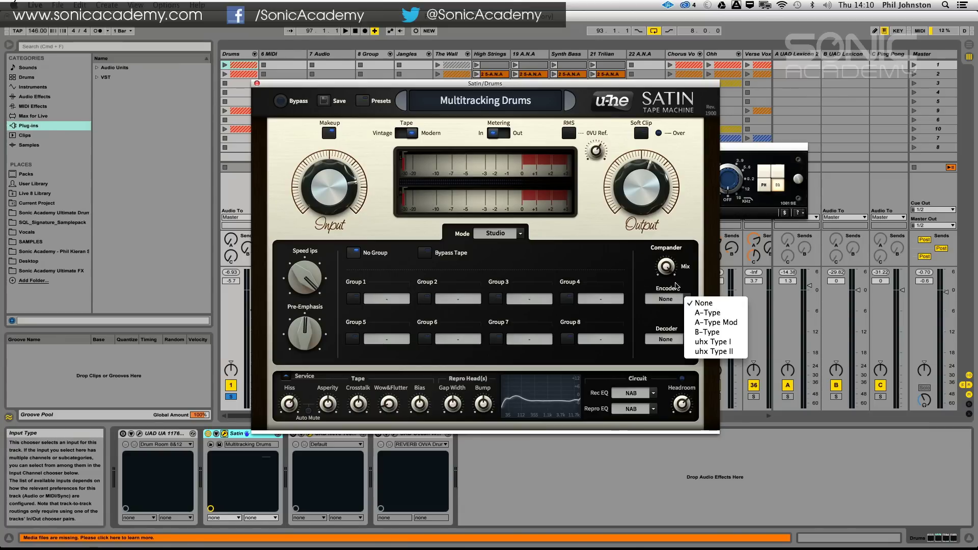
pyautogui.click(712, 323)
pyautogui.click(686, 299)
pyautogui.click(710, 290)
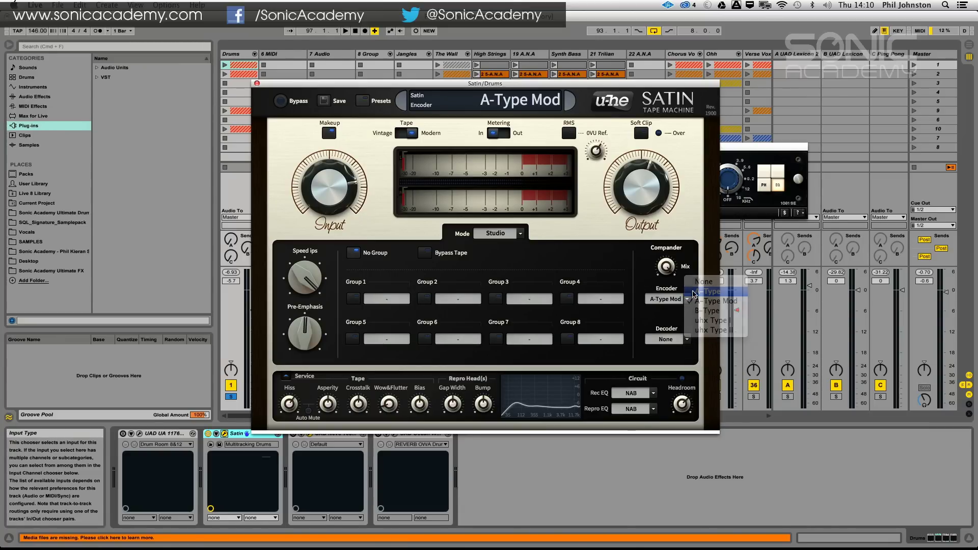
pyautogui.click(687, 299)
pyautogui.click(696, 295)
pyautogui.click(688, 299)
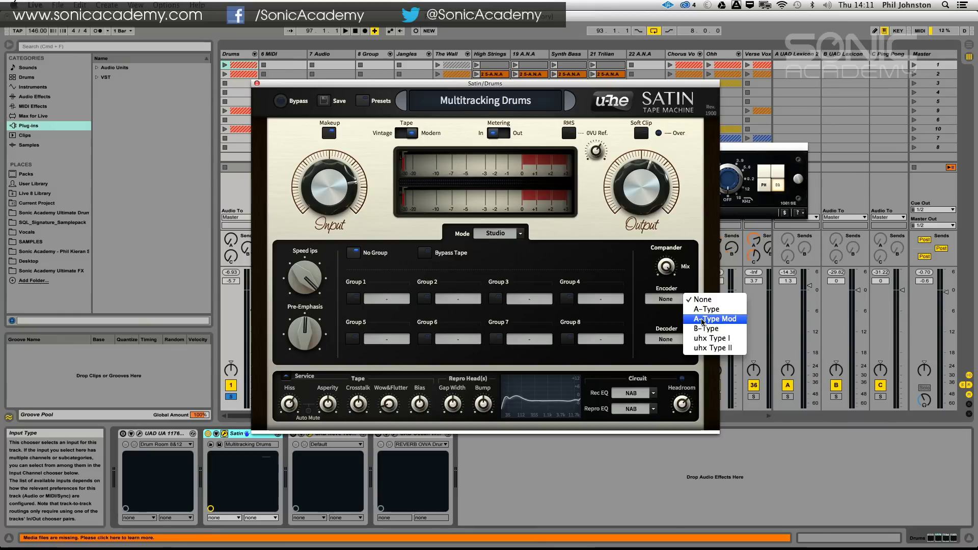
pyautogui.click(649, 302)
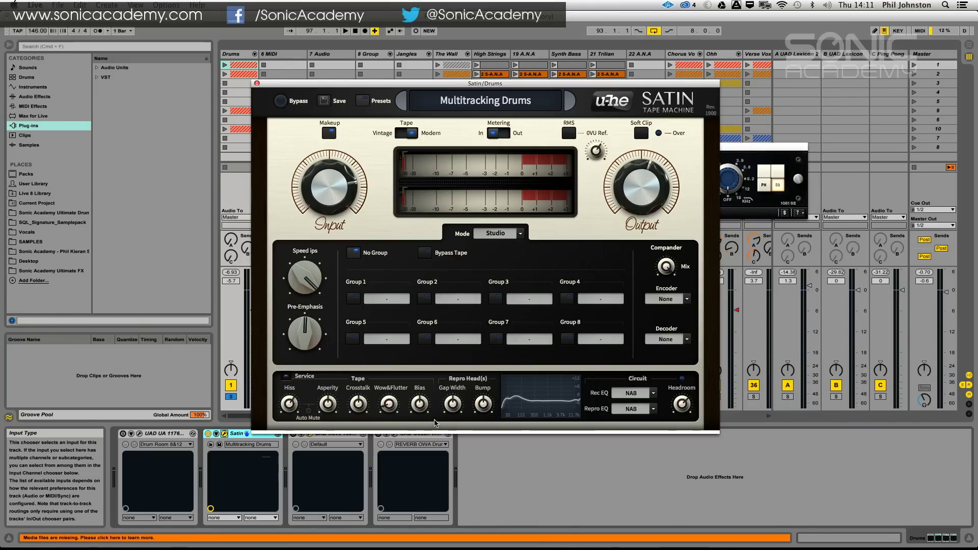
# - Set the tape hiss to -70.00 and move the Satin window clear of the Drums track
pyautogui.moveTo(289, 405); pyautogui.dragTo(283, 412)
pyautogui.moveTo(300, 84); pyautogui.dragTo(368, 54)
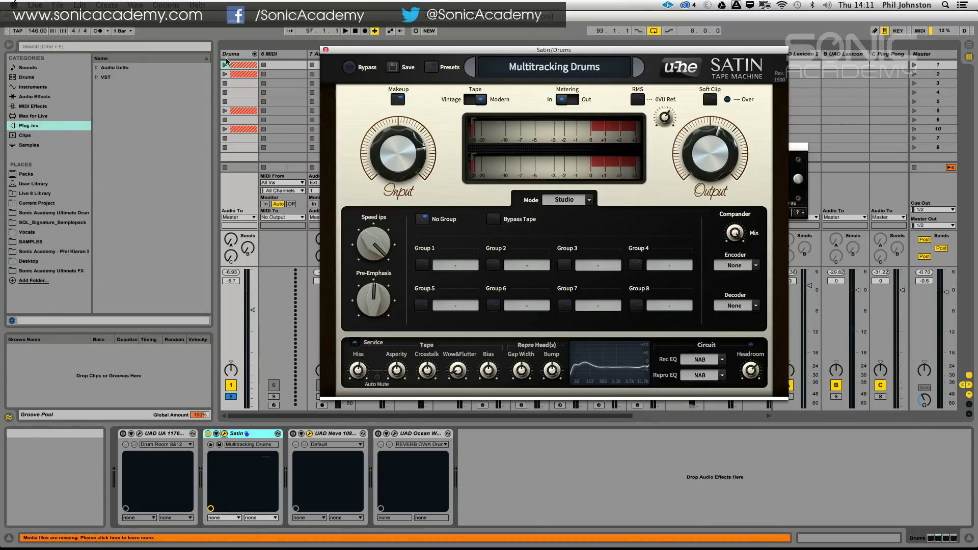
# - Play the soloed drums with Satin deactivated and its preset browser open, and reactivate Satin to compare the sound
pyautogui.click(215, 437)
pyautogui.click(432, 67)
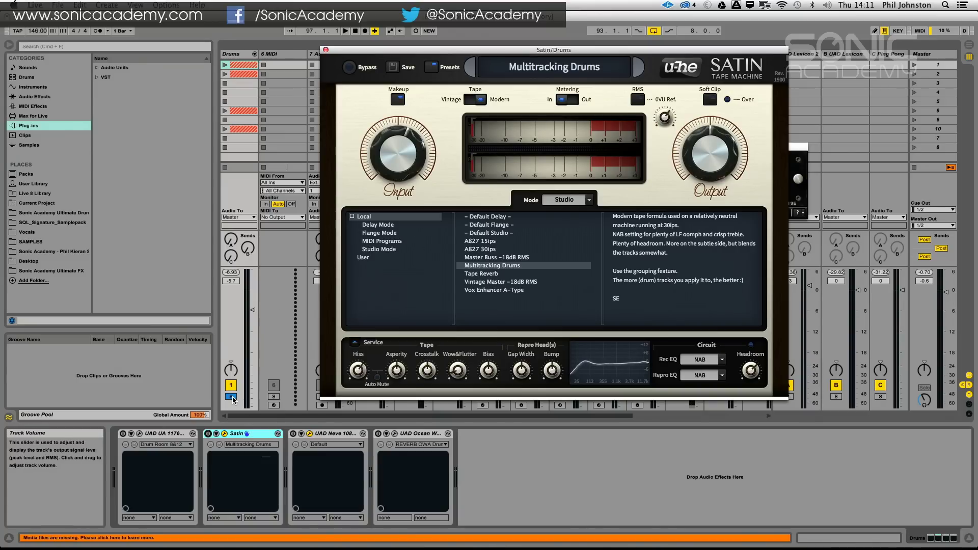
pyautogui.press('space')
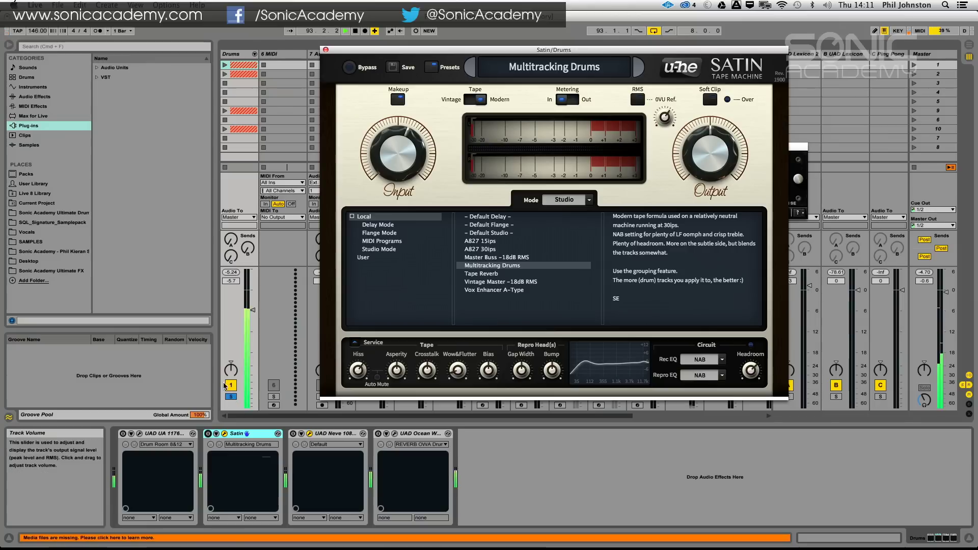
pyautogui.click(210, 445)
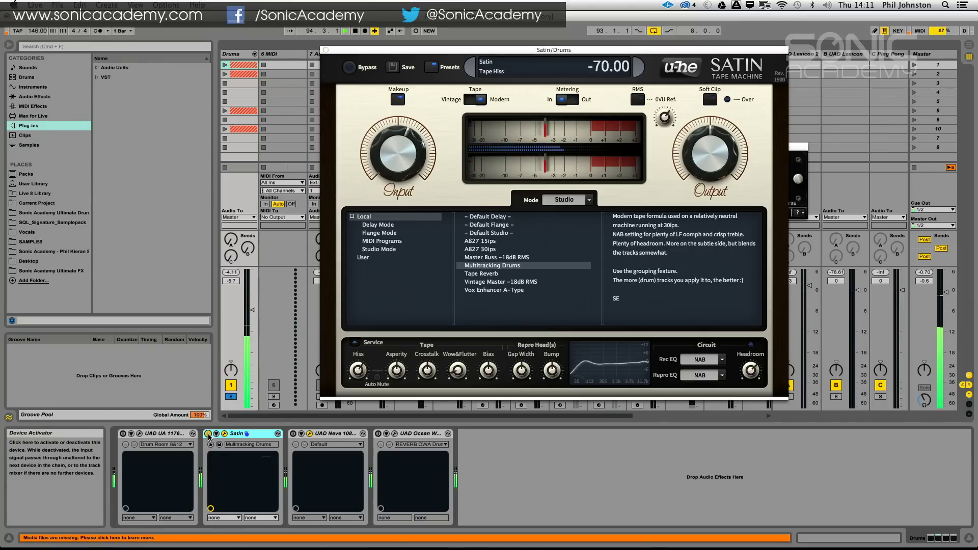
# - Set Satin's input gain to 11.60 and toggle its bypass to compare the drums with and without tape processing
pyautogui.moveTo(390, 139); pyautogui.dragTo(390, 122)
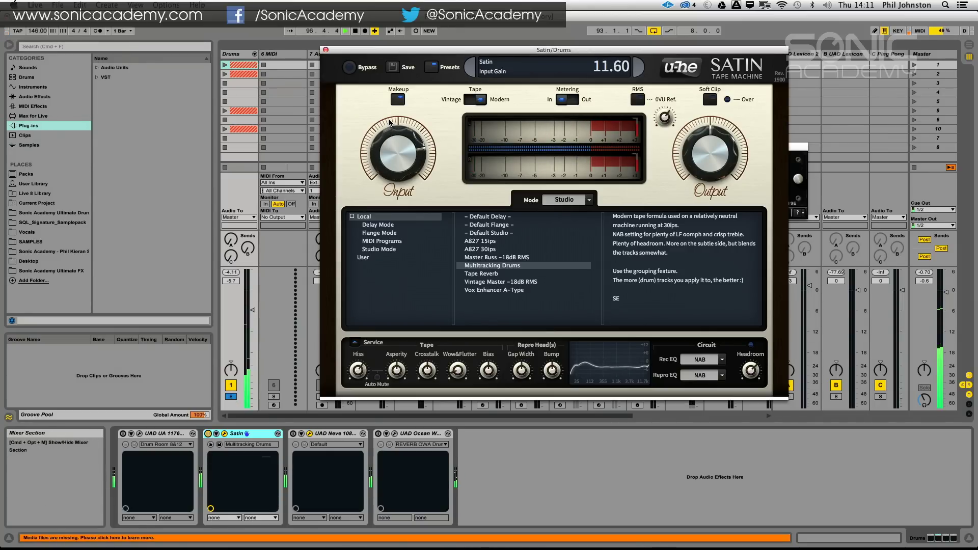
pyautogui.click(349, 68)
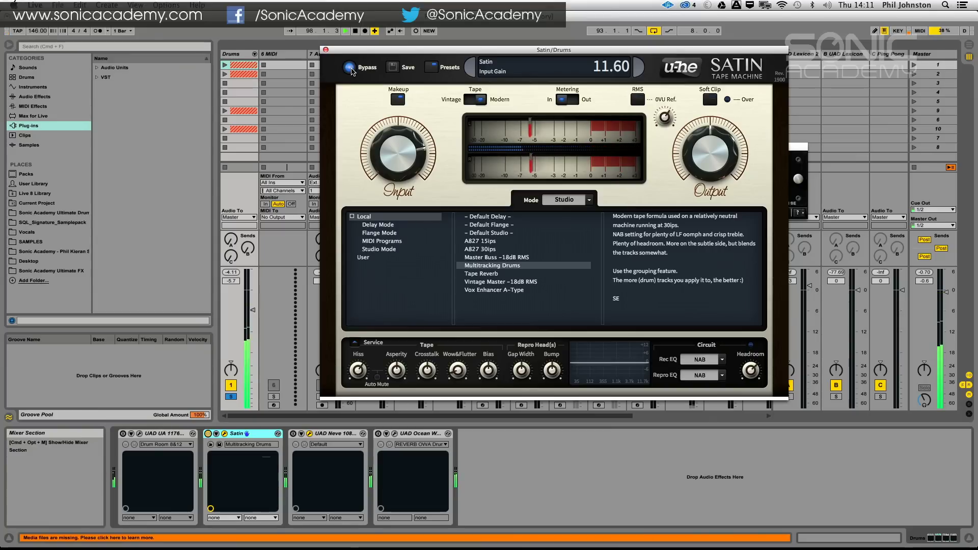
pyautogui.click(350, 68)
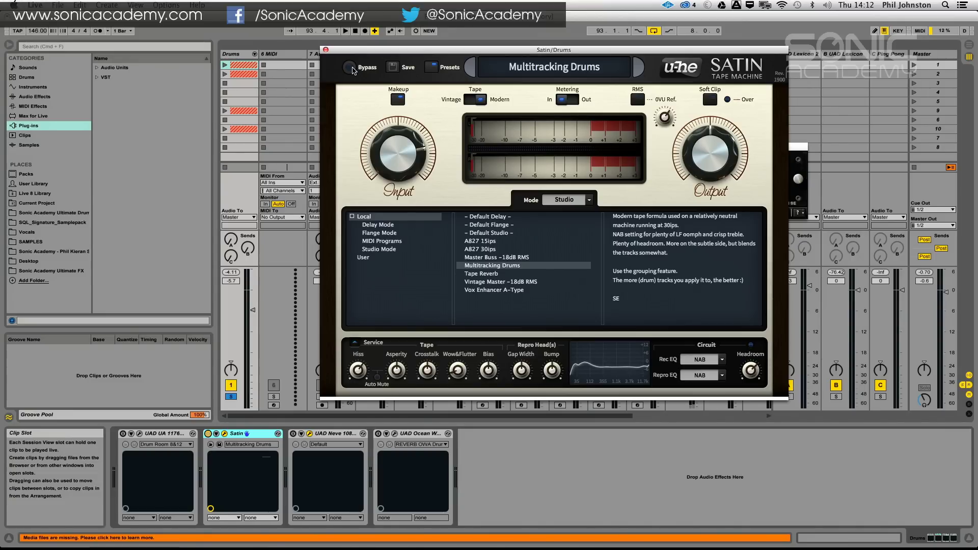
# - Raise Satin's input gain to 13.20 while auditioning the drums, and activate the UAD Ocean Way device on the track
pyautogui.press('space')
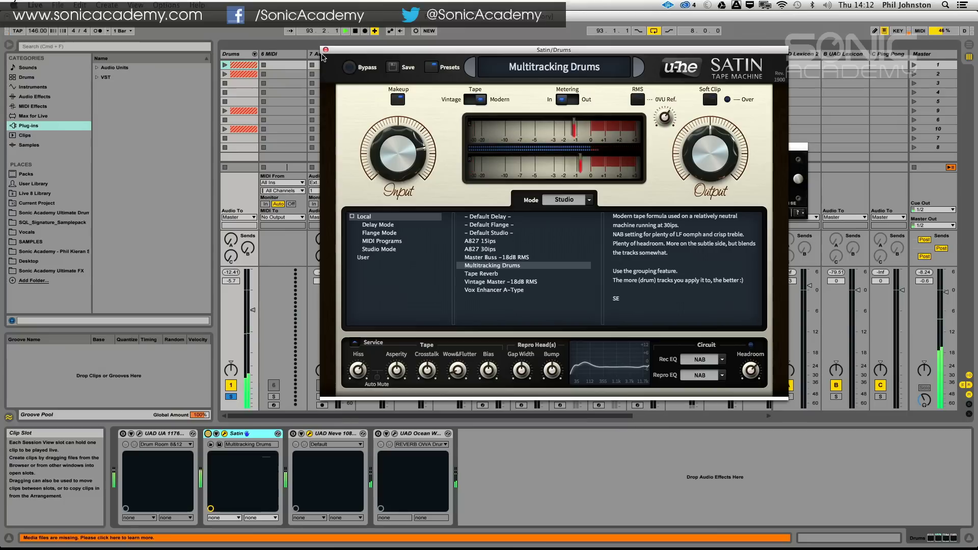
pyautogui.moveTo(397, 153)
pyautogui.mouseDown()
pyautogui.moveTo(394, 216)
pyautogui.moveTo(409, 145)
pyautogui.mouseUp()
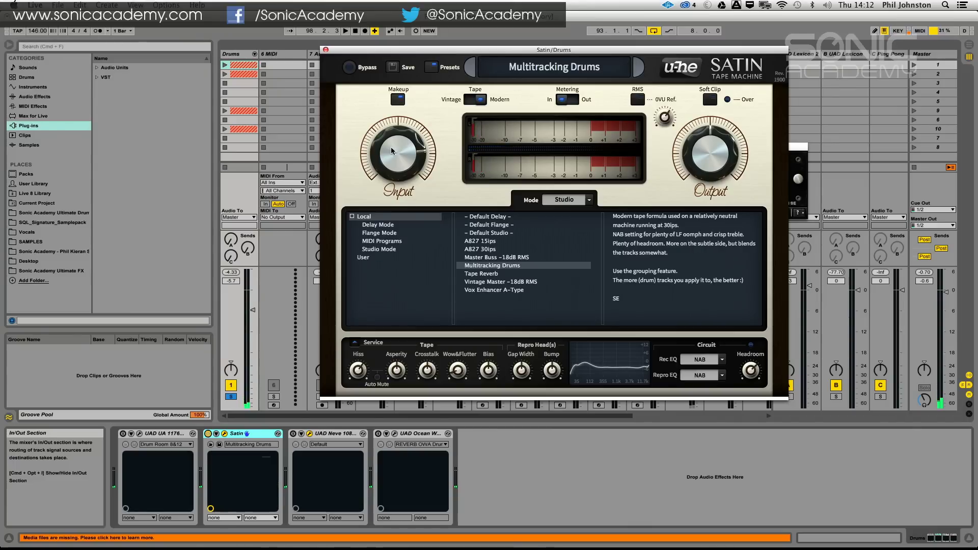
pyautogui.moveTo(411, 155)
pyautogui.mouseDown()
pyautogui.moveTo(408, 165)
pyautogui.moveTo(401, 156)
pyautogui.mouseUp()
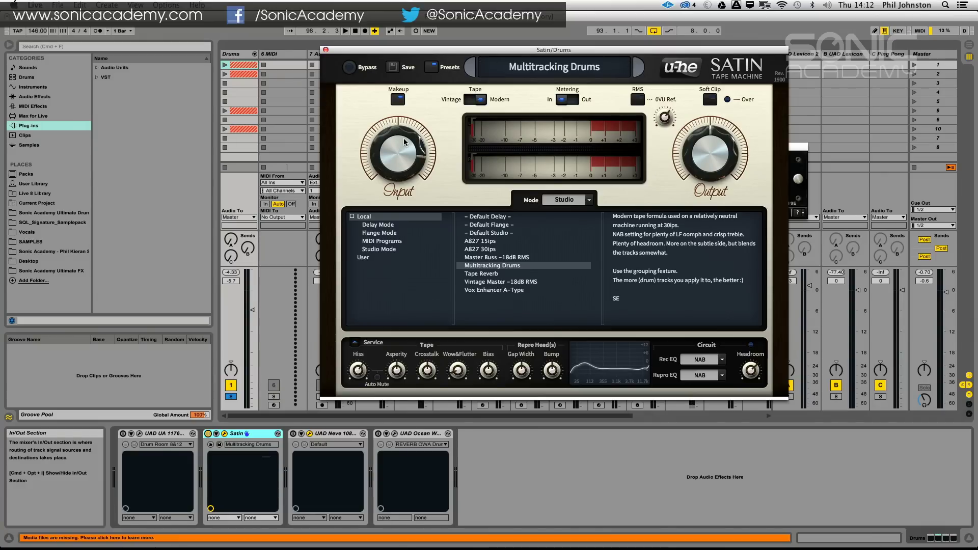
pyautogui.press('space')
pyautogui.moveTo(411, 156); pyautogui.dragTo(407, 159)
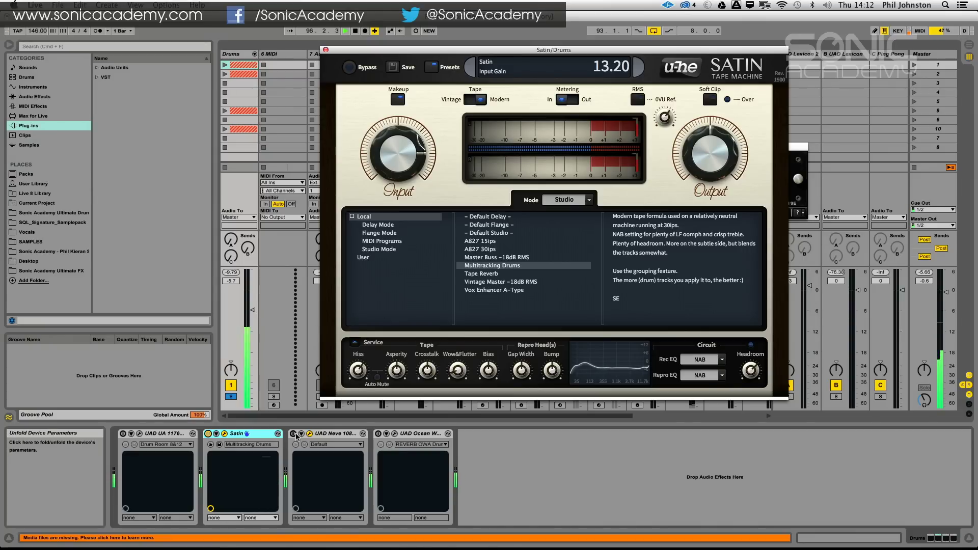
pyautogui.click(378, 434)
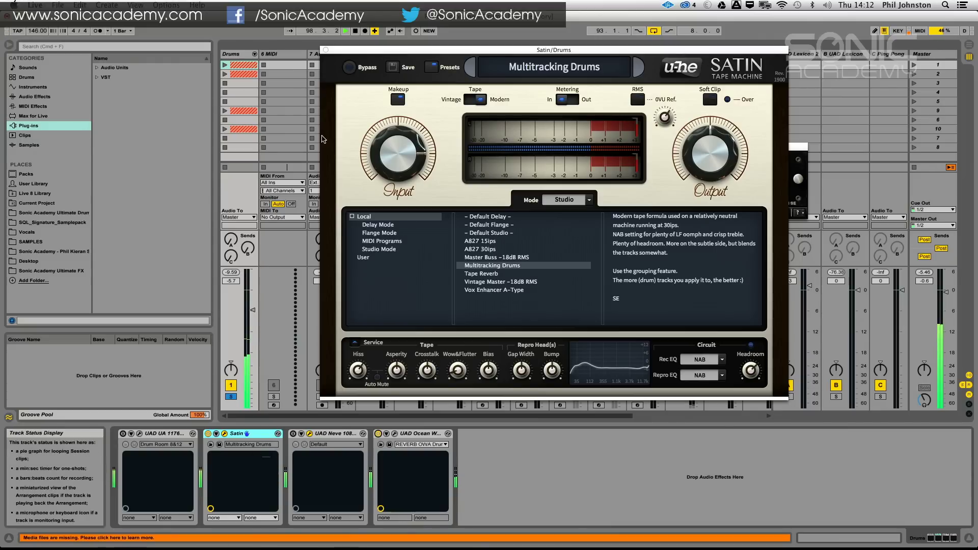
# - Close the Satin window, unsolo the Drums track and raise its volume to -2.2 dB during mix playback
pyautogui.click(325, 51)
pyautogui.click(230, 396)
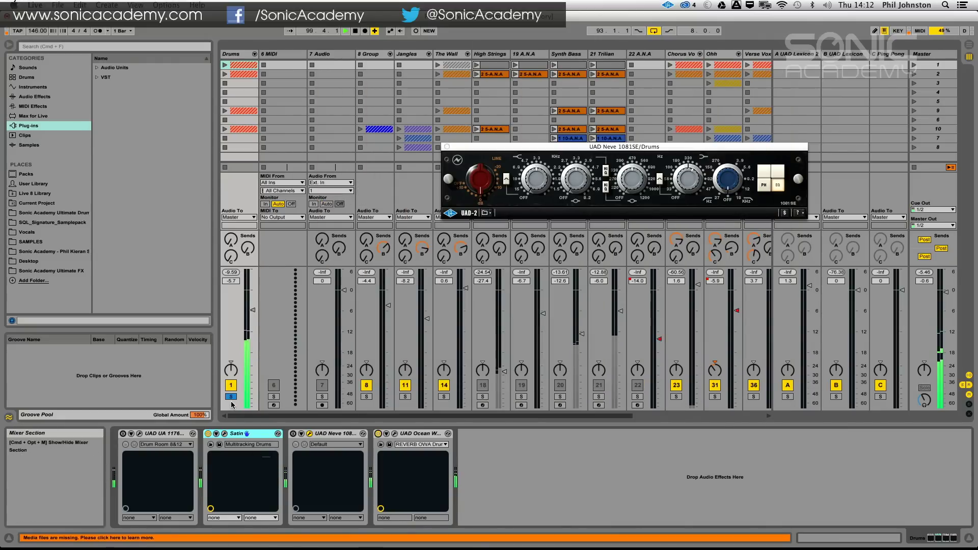
pyautogui.moveTo(254, 339); pyautogui.dragTo(254, 334)
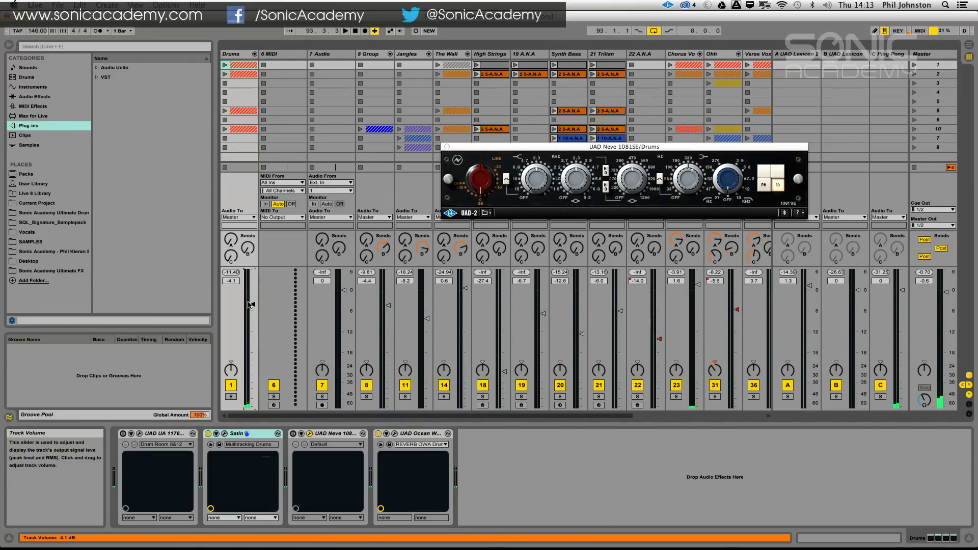
pyautogui.press('space')
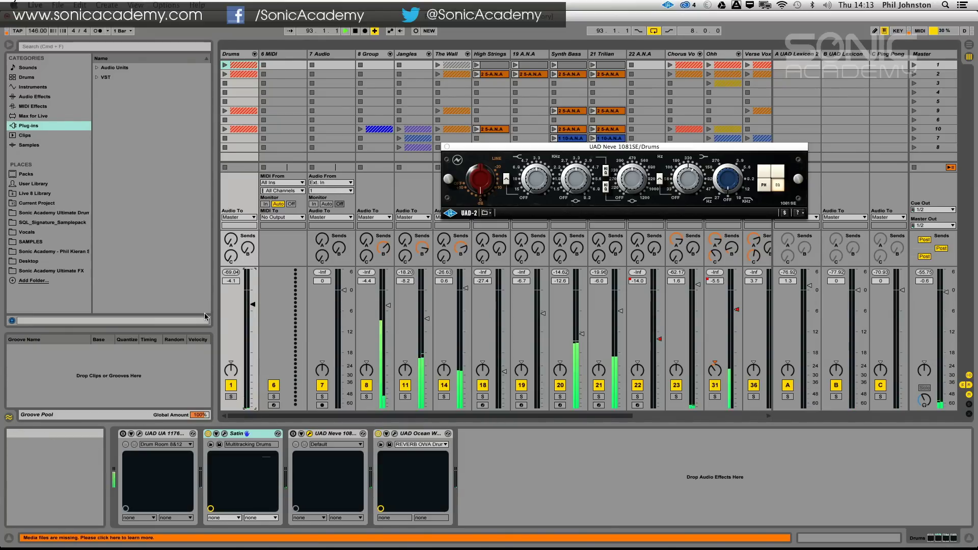
pyautogui.moveTo(252, 304); pyautogui.dragTo(252, 297)
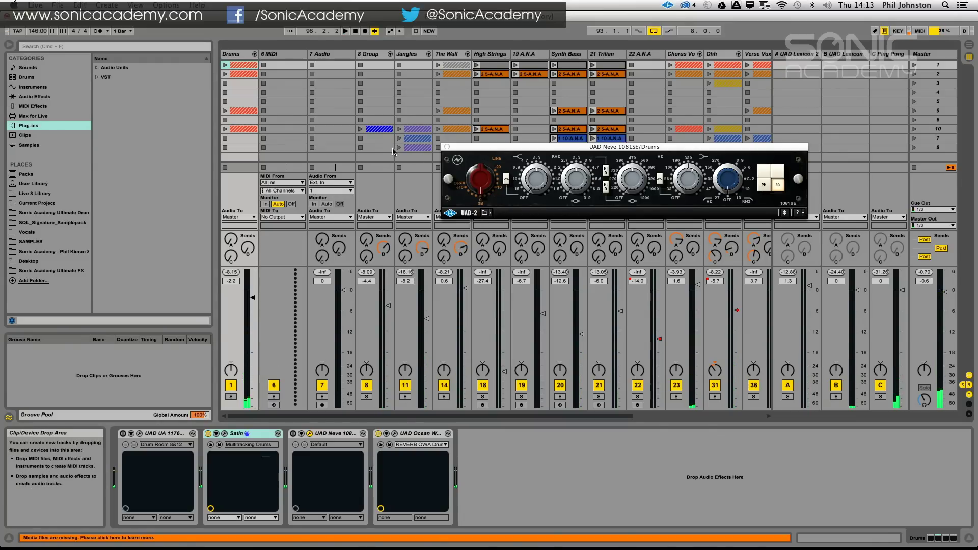
# - Unfold the Drums group and play its Kontakt 5 track in solo
pyautogui.click(254, 53)
pyautogui.click(278, 54)
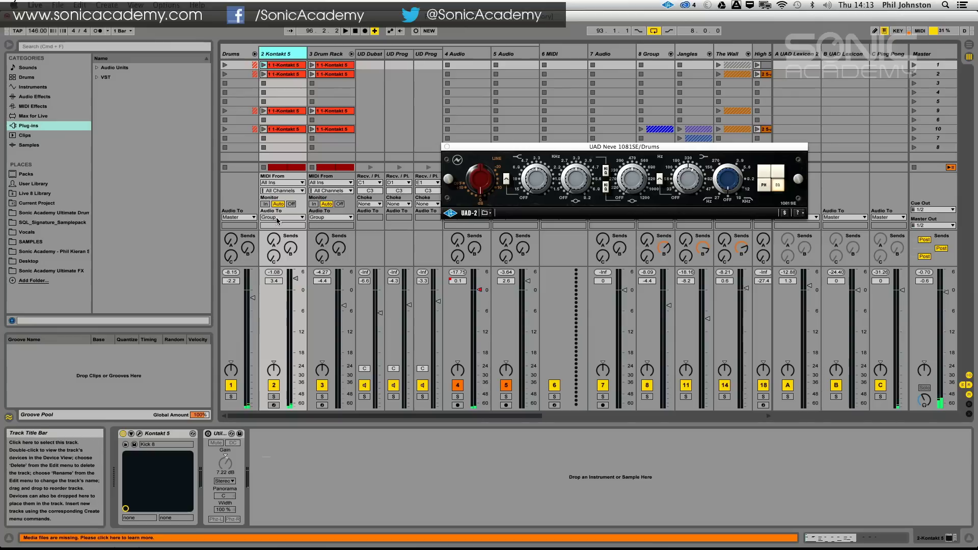
pyautogui.click(274, 397)
pyautogui.press('space')
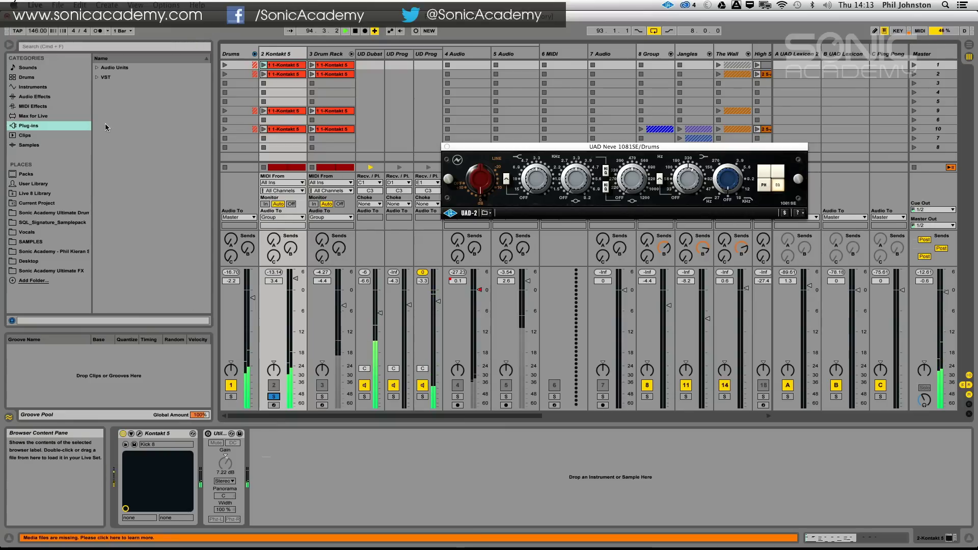
# - Add the Satin VST from the Enhancers plug-ins to the end of the Kontakt 5 track's device chain
pyautogui.click(105, 77)
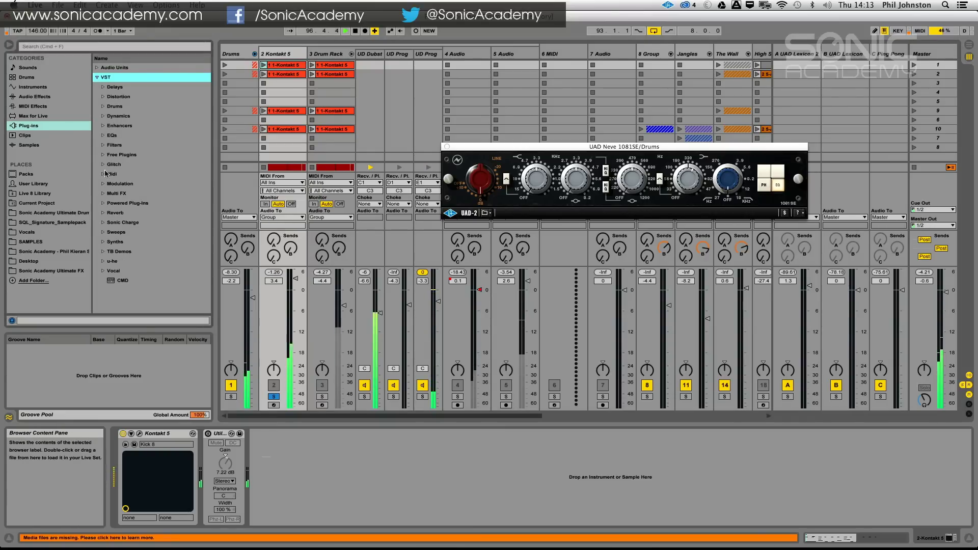
pyautogui.click(115, 126)
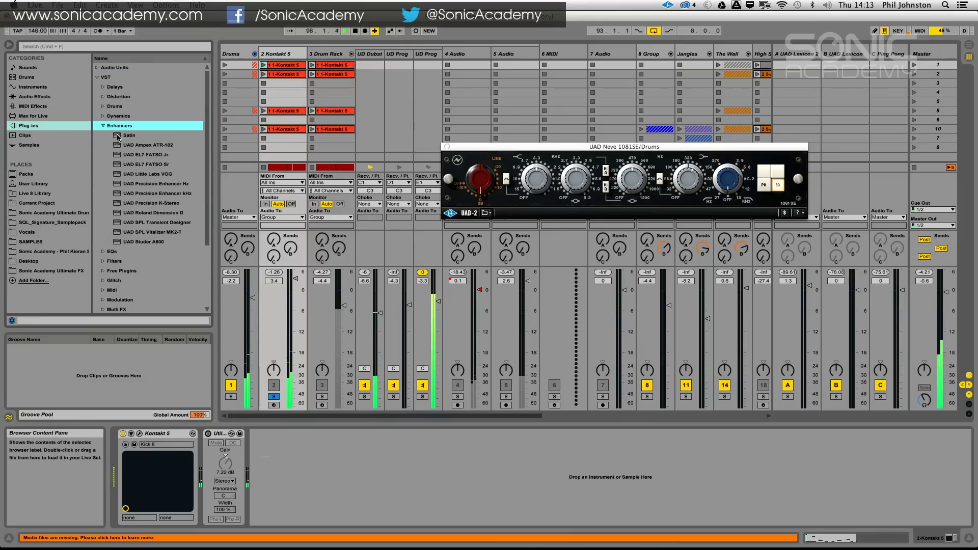
pyautogui.click(117, 137)
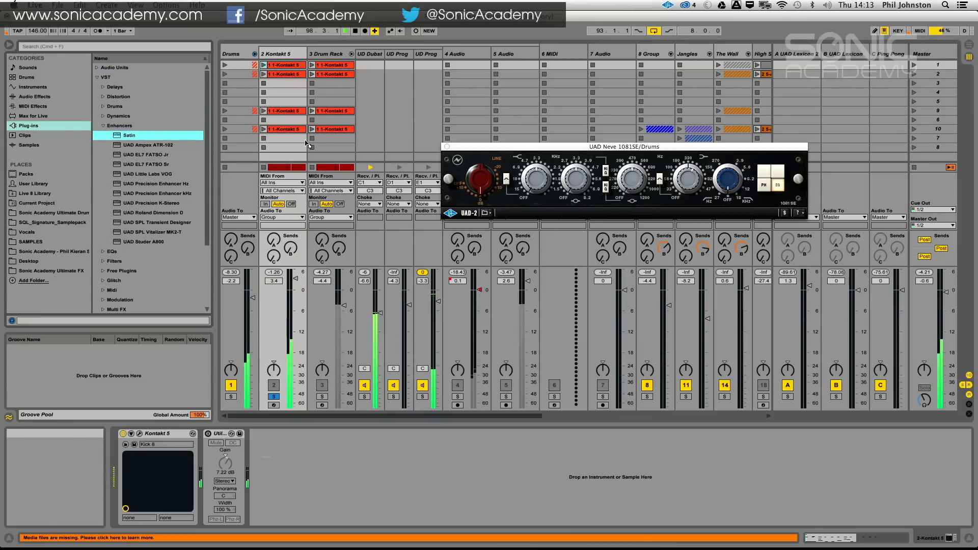
pyautogui.click(330, 150)
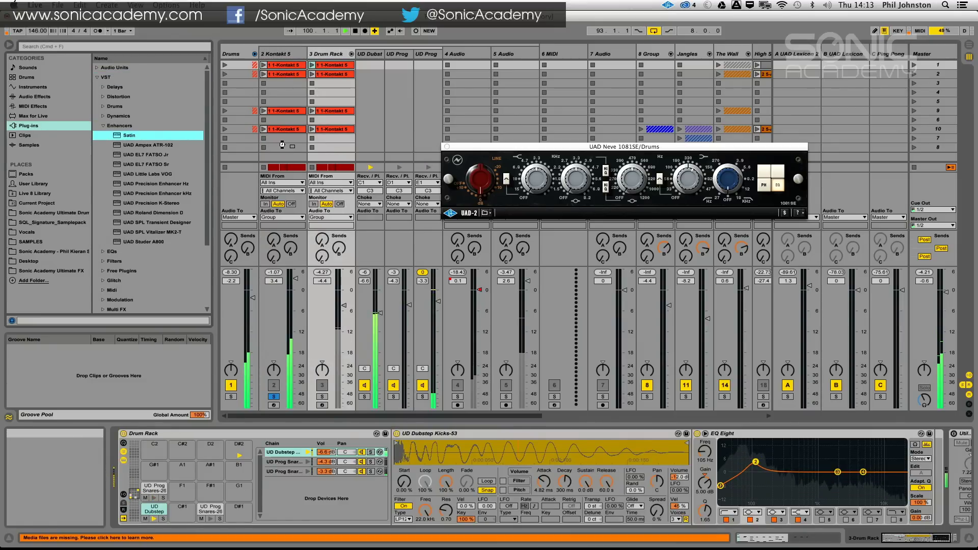
pyautogui.moveTo(283, 144); pyautogui.dragTo(282, 145)
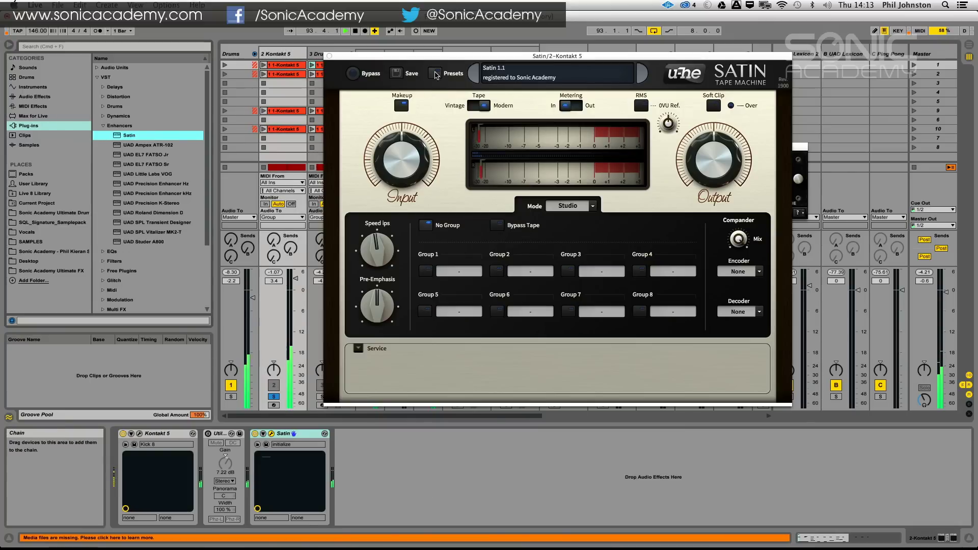
# - Load the Studio Mode preset BH Heavy Exciter in Satin and set the Kontakt 5 track's volume to -2.8 dB
pyautogui.click(435, 74)
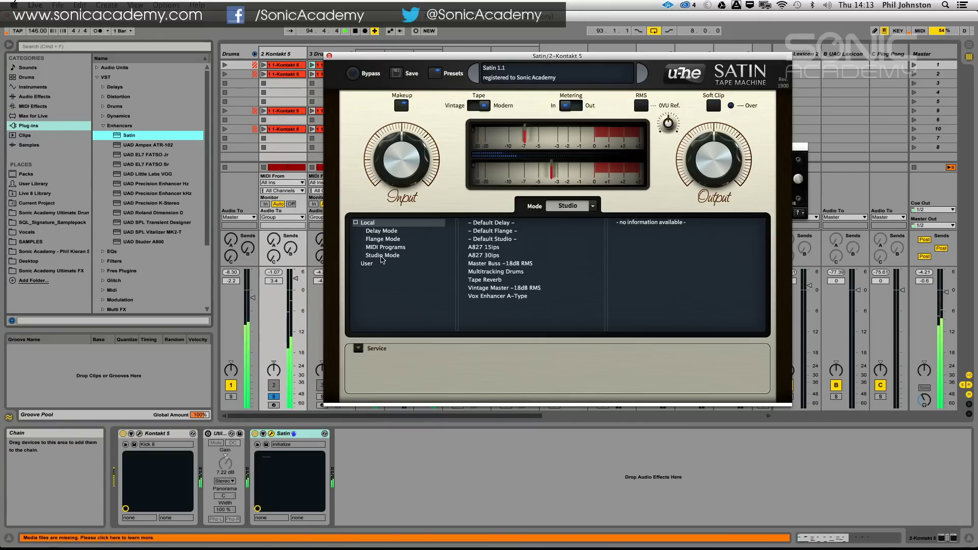
pyautogui.click(383, 257)
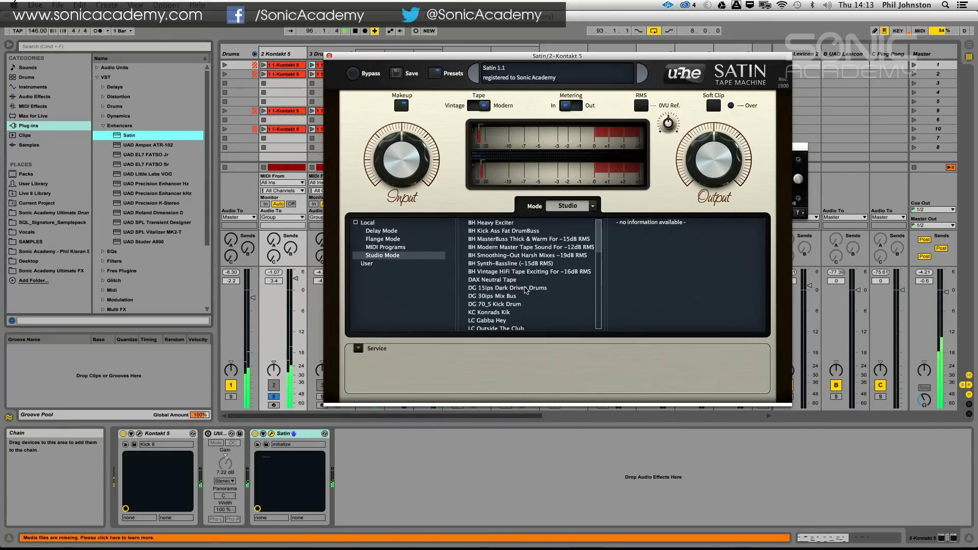
pyautogui.click(510, 224)
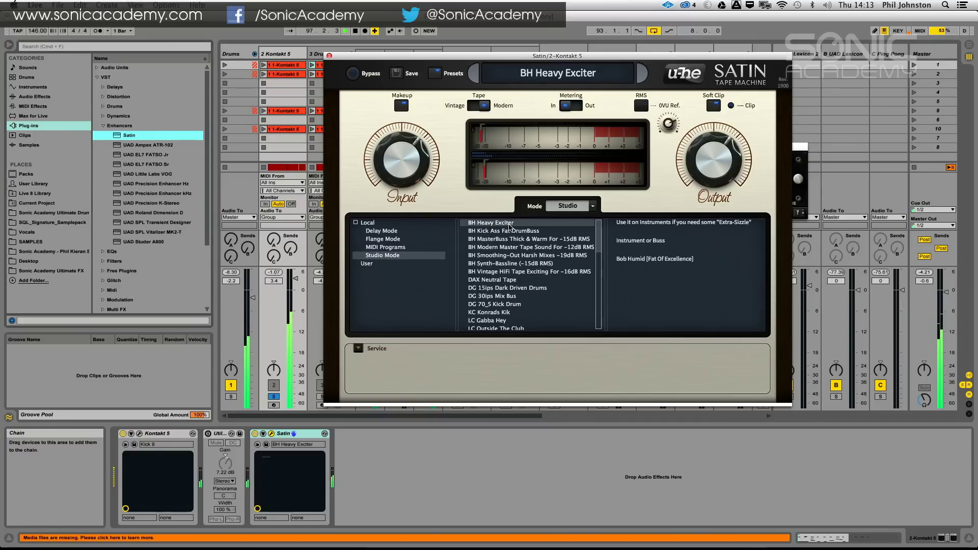
pyautogui.moveTo(296, 278); pyautogui.dragTo(296, 294)
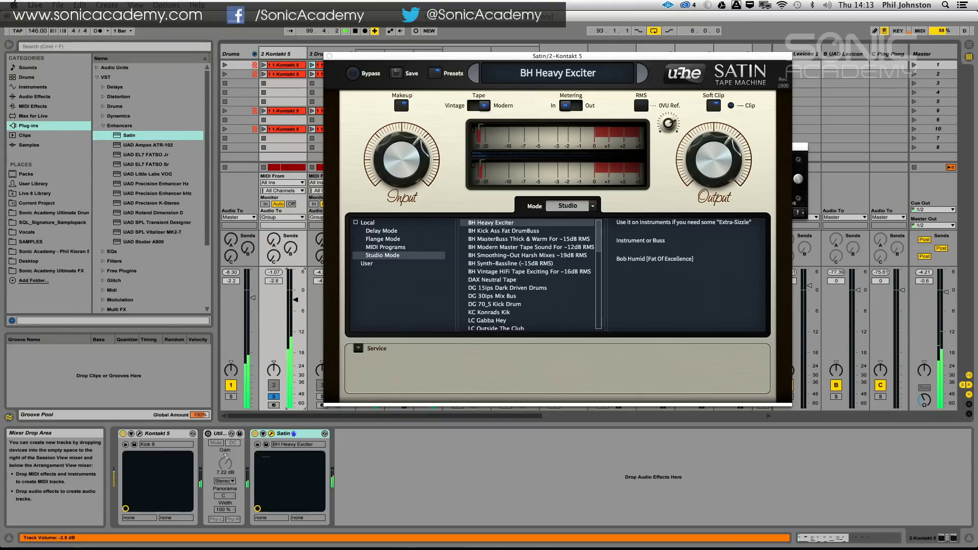
# - Set Satin's input gain to -2.80 and its compander mix to 100
pyautogui.moveTo(401, 162)
pyautogui.mouseDown()
pyautogui.moveTo(387, 244)
pyautogui.moveTo(441, 48)
pyautogui.moveTo(400, 175)
pyautogui.mouseUp()
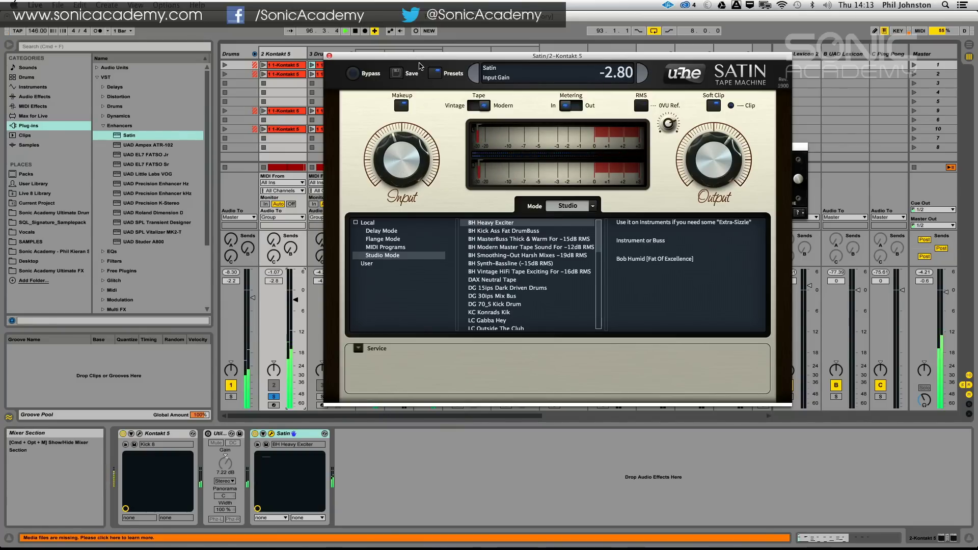
pyautogui.click(433, 73)
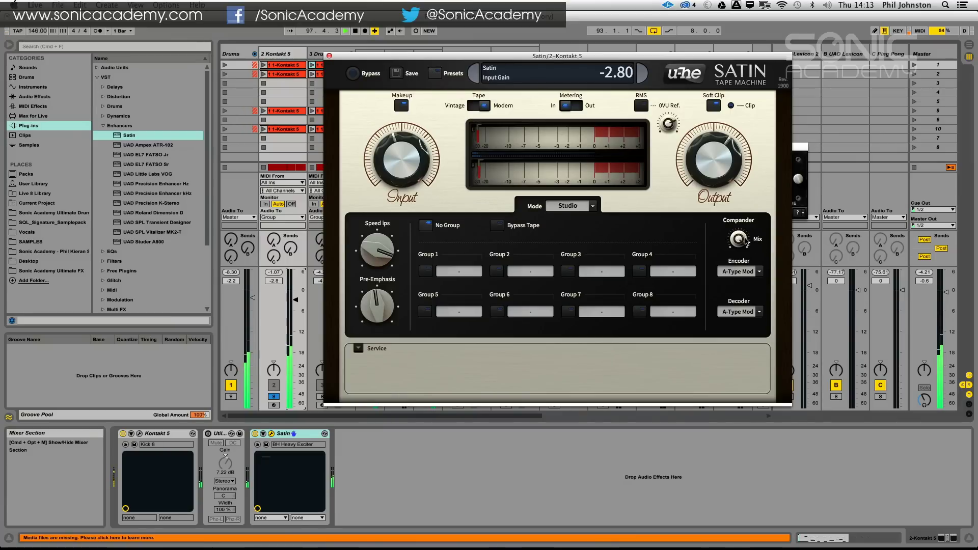
pyautogui.moveTo(738, 239); pyautogui.dragTo(759, 252)
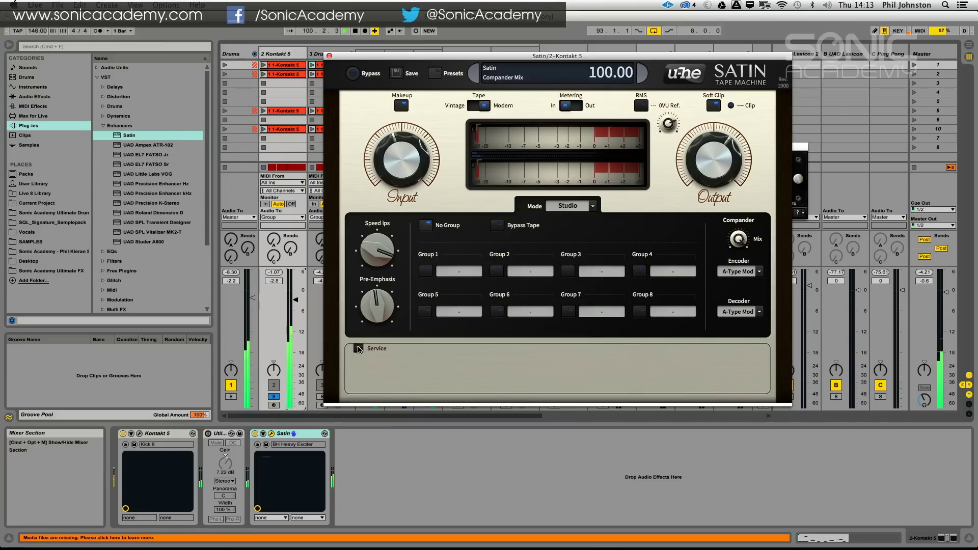
# - Show Satin's Service section and try IEC 15 ips as the Repro EQ before restoring IEC 7.5 ips
pyautogui.click(358, 349)
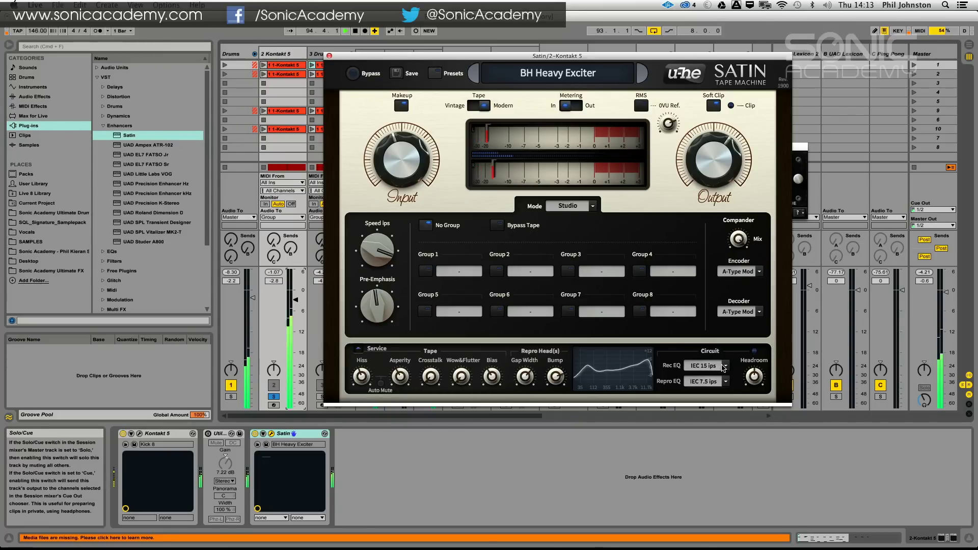
pyautogui.click(725, 382)
pyautogui.click(728, 384)
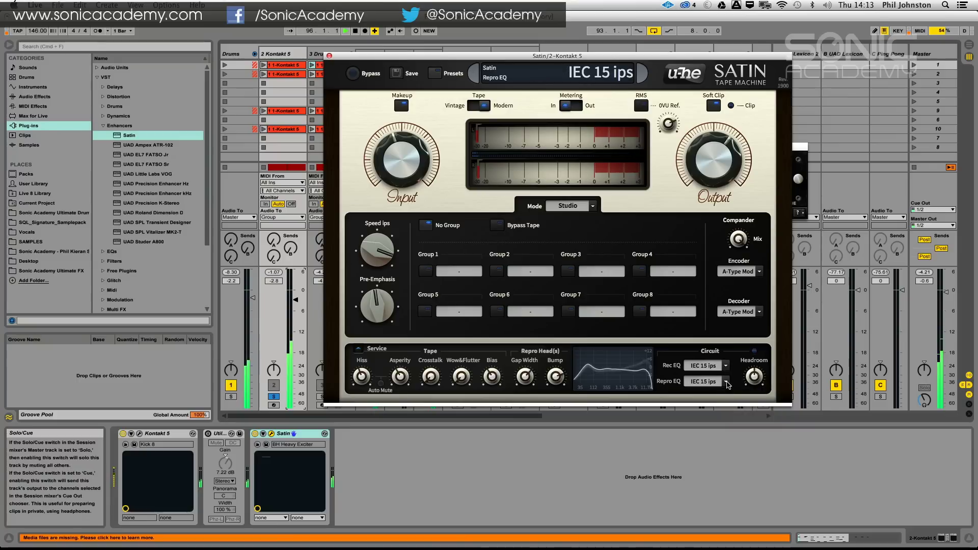
pyautogui.click(728, 384)
pyautogui.click(735, 380)
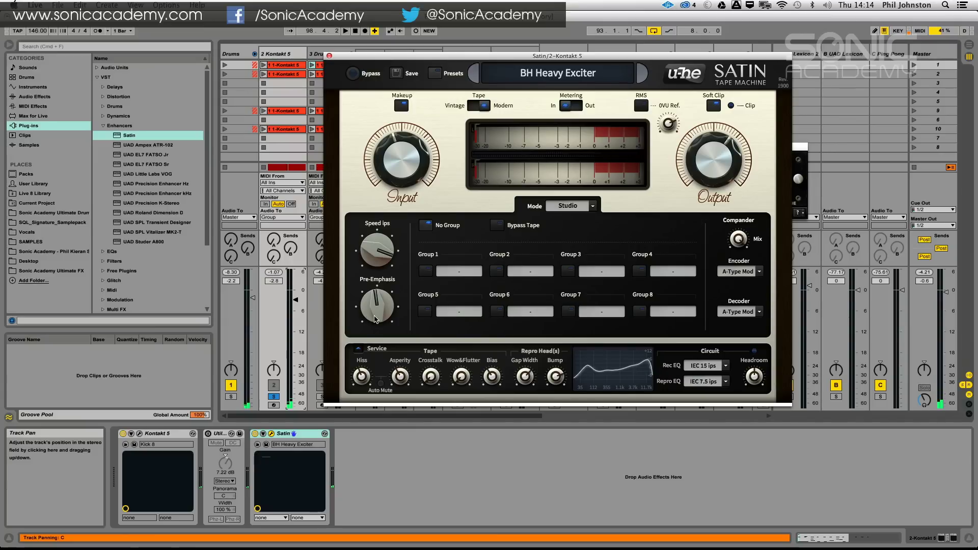
# - With the Drums group soloed instead of its Kontakt 5 track, compare Satin bypassed and lower the Kontakt 5 track's volume to -5.7 dB
pyautogui.click(273, 396)
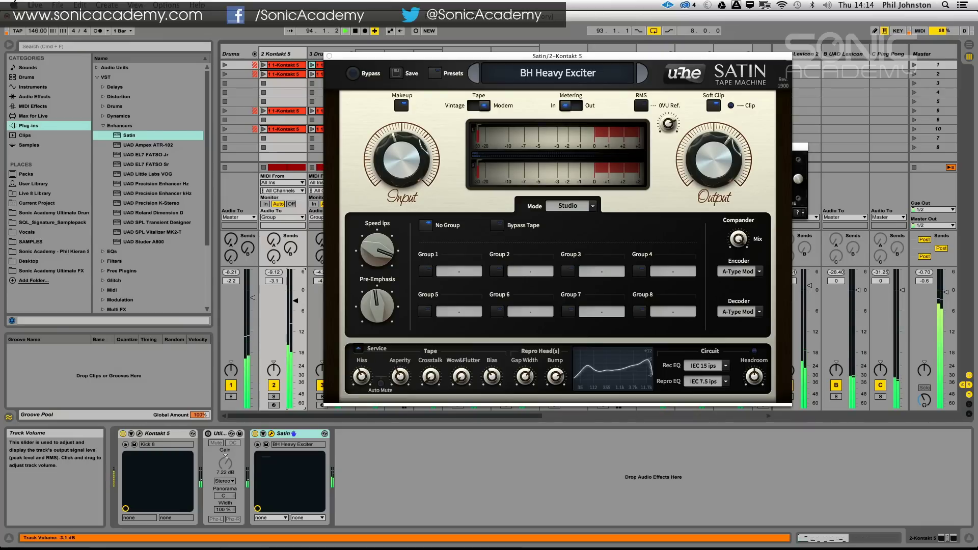
pyautogui.click(231, 397)
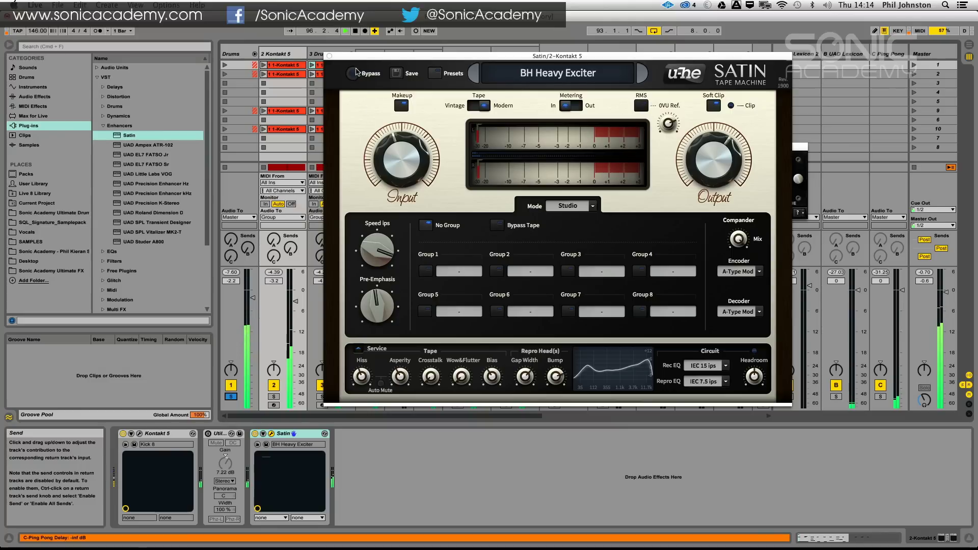
pyautogui.click(353, 73)
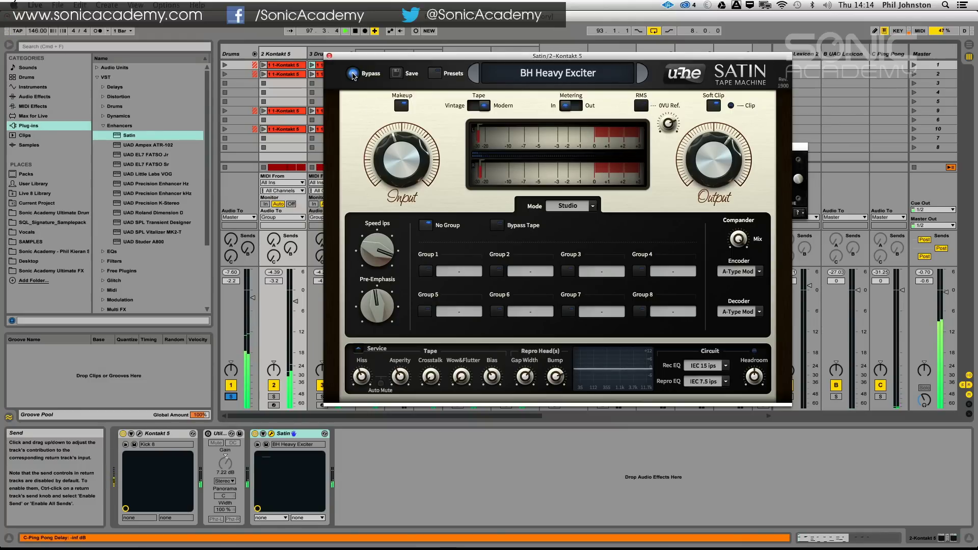
pyautogui.moveTo(295, 301); pyautogui.dragTo(296, 308)
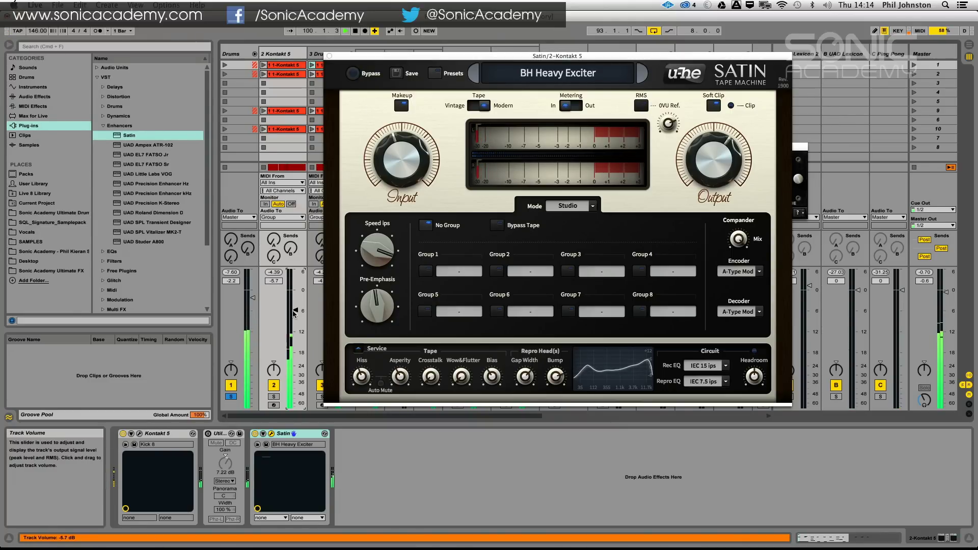
# - Select and unsolo the Drums group, close the Satin window and stop playback with the group folded
pyautogui.click(247, 101)
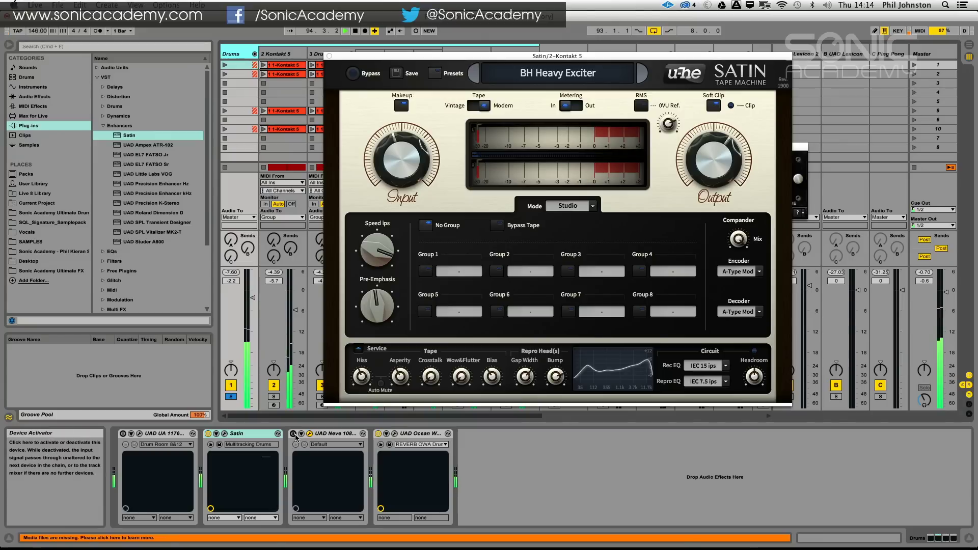
pyautogui.click(237, 397)
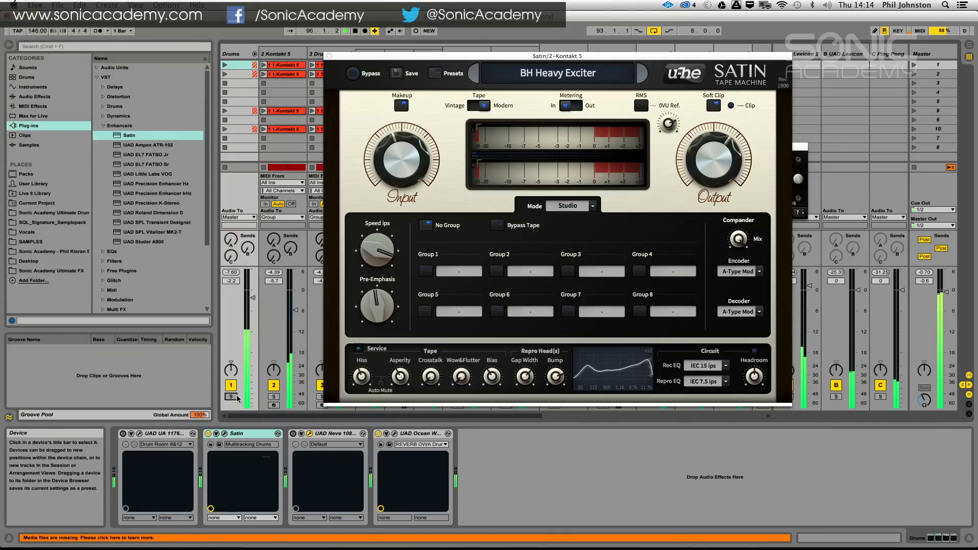
pyautogui.click(330, 57)
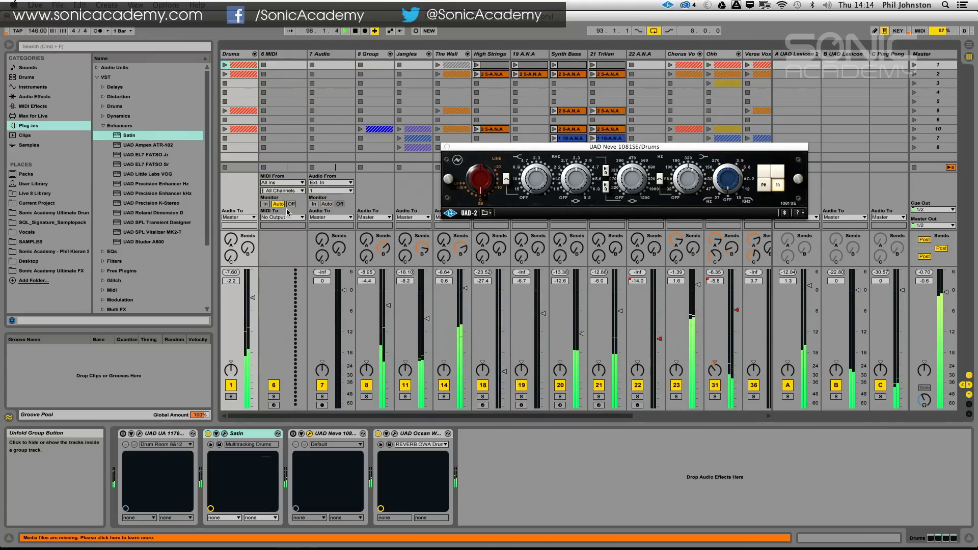
pyautogui.press('space')
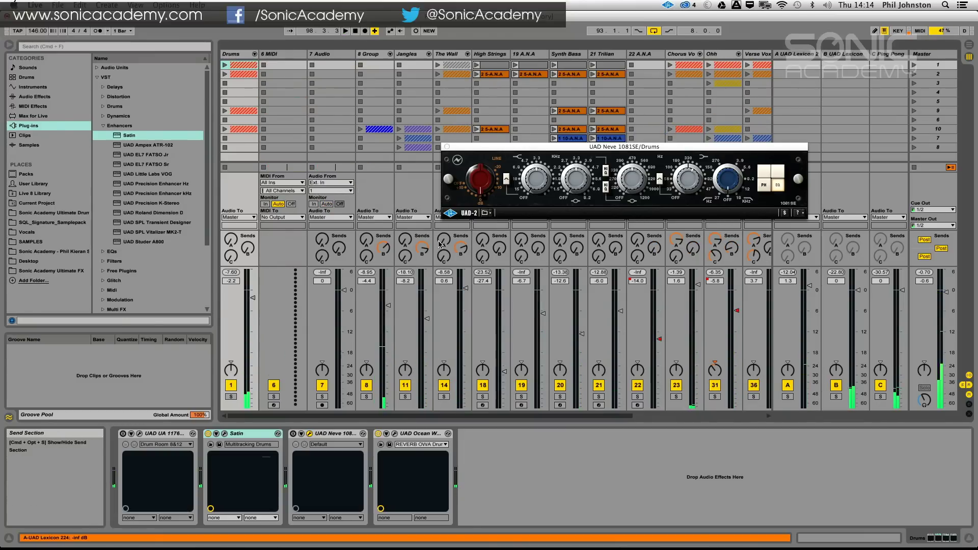
# - Select the Trilian track and play it in solo
pyautogui.click(552, 56)
pyautogui.click(590, 55)
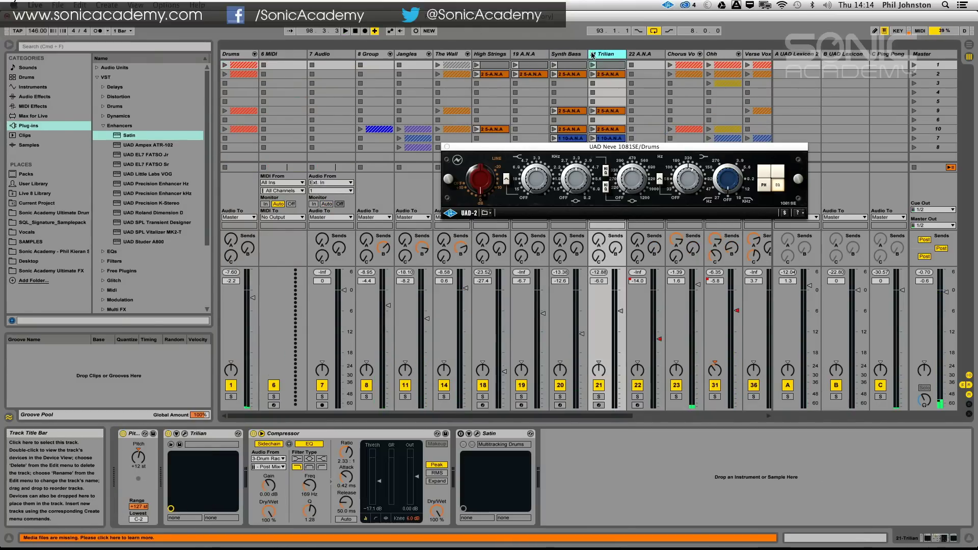
pyautogui.click(598, 397)
pyautogui.press('space')
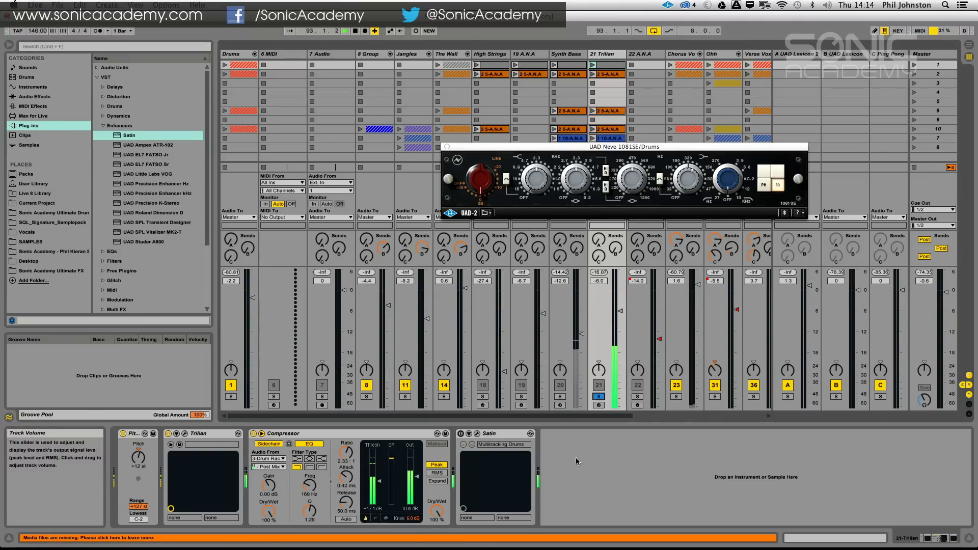
# - Activate the Satin device on the Trilian track and set its input gain to 8.80
pyautogui.click(478, 435)
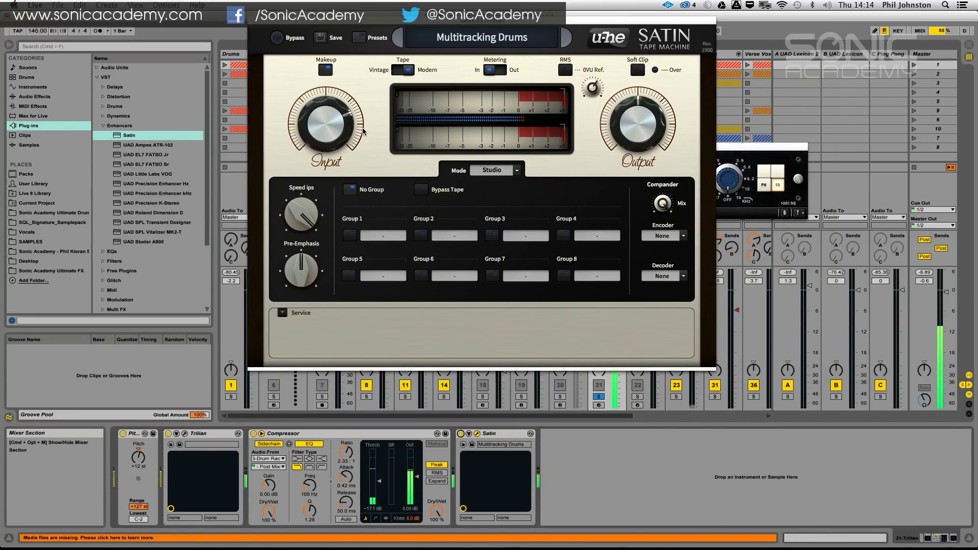
pyautogui.moveTo(330, 133)
pyautogui.mouseDown()
pyautogui.moveTo(330, 153)
pyautogui.moveTo(328, 92)
pyautogui.moveTo(327, 127)
pyautogui.mouseUp()
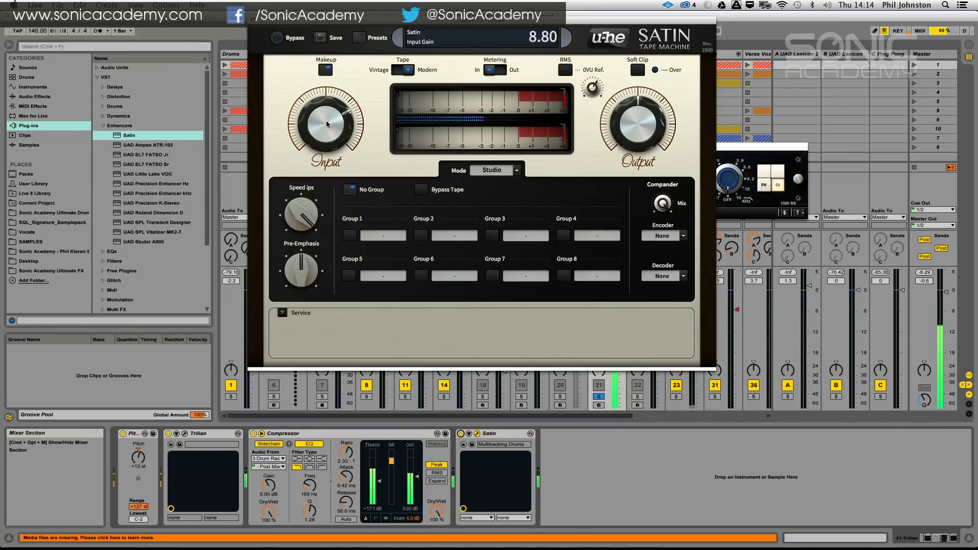
# - Load the Studio Mode preset SR The Sweet Spot in Trilian's Satin and set the input gain to 5.60
pyautogui.click(355, 40)
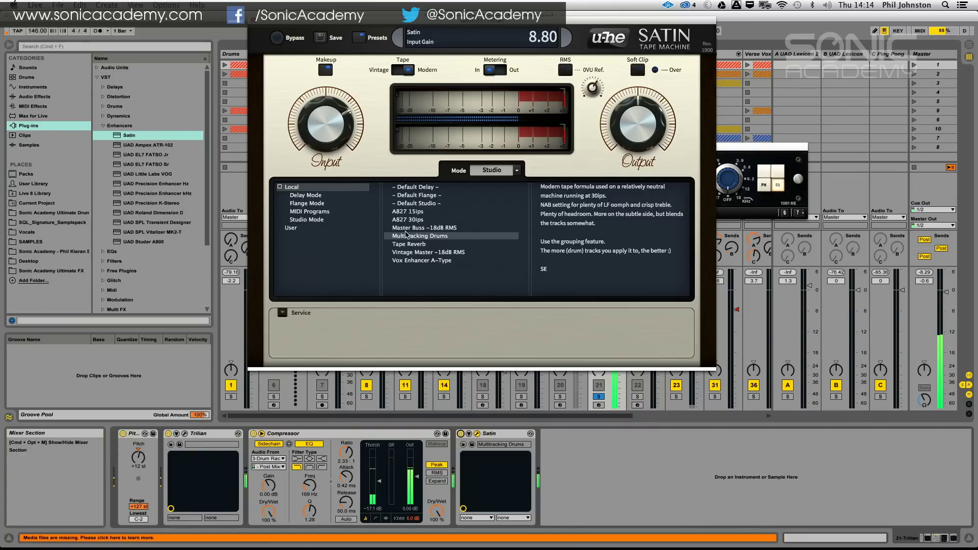
pyautogui.click(315, 222)
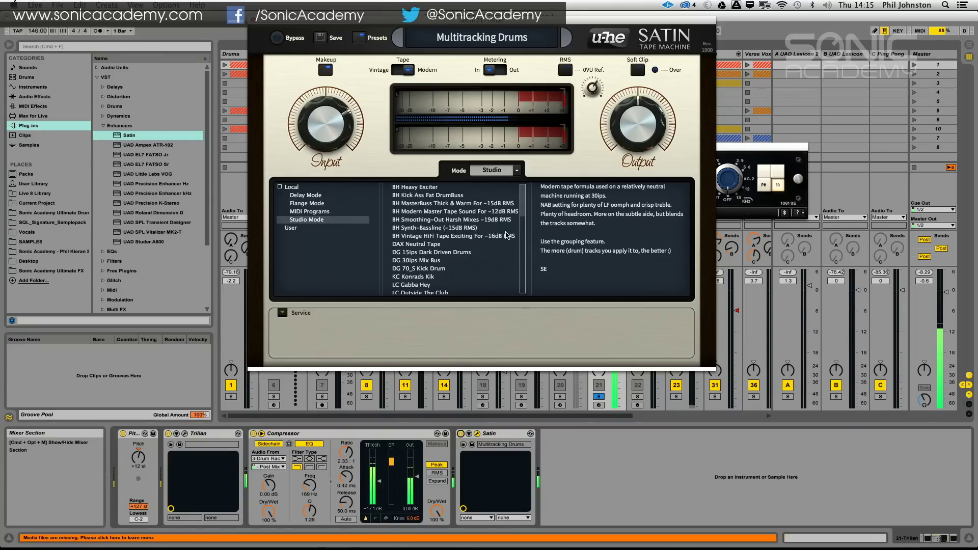
pyautogui.moveTo(523, 213); pyautogui.dragTo(527, 284)
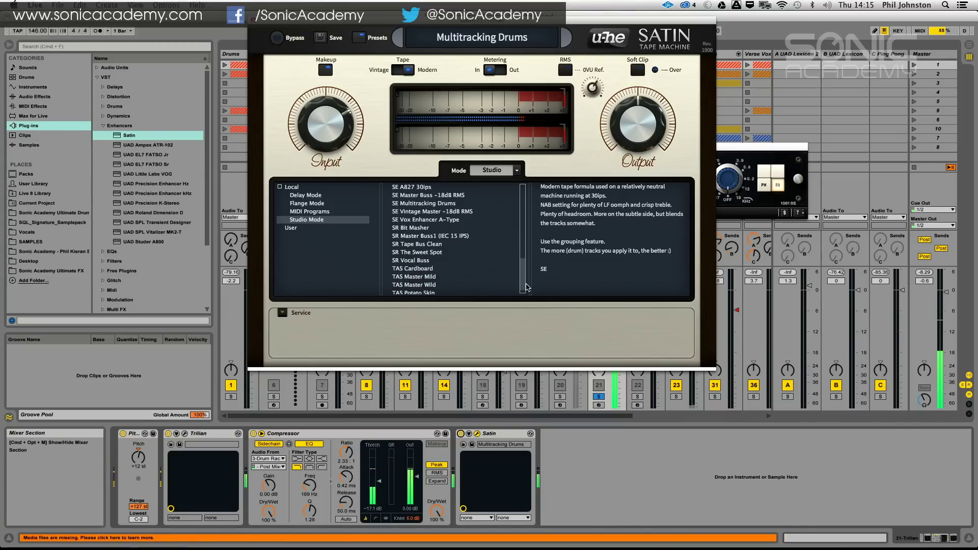
pyautogui.click(426, 253)
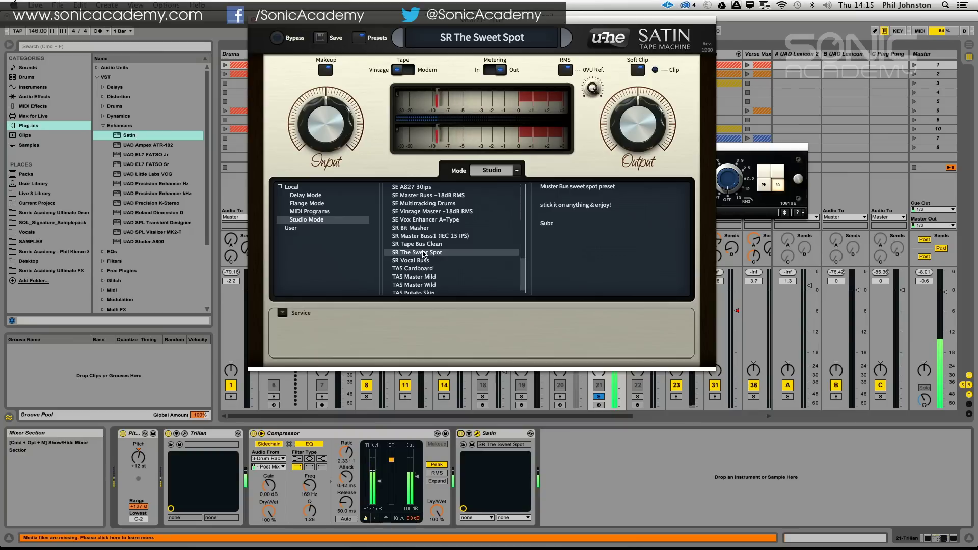
pyautogui.moveTo(323, 115)
pyautogui.mouseDown()
pyautogui.moveTo(331, 97)
pyautogui.moveTo(330, 126)
pyautogui.mouseUp()
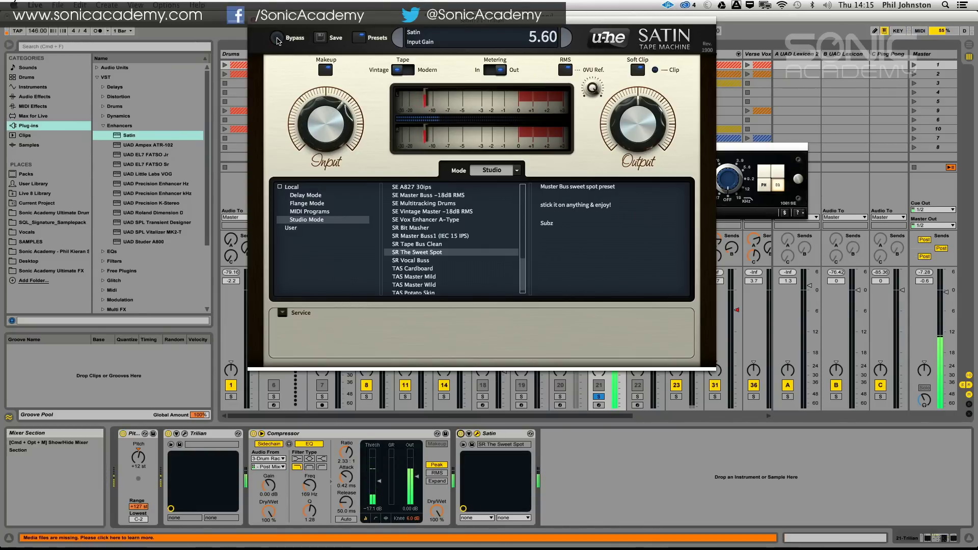
# - Switch Trilian's Satin to the KC Konrads Kik preset and set the input gain to 9.20
pyautogui.moveTo(521, 271); pyautogui.dragTo(519, 195)
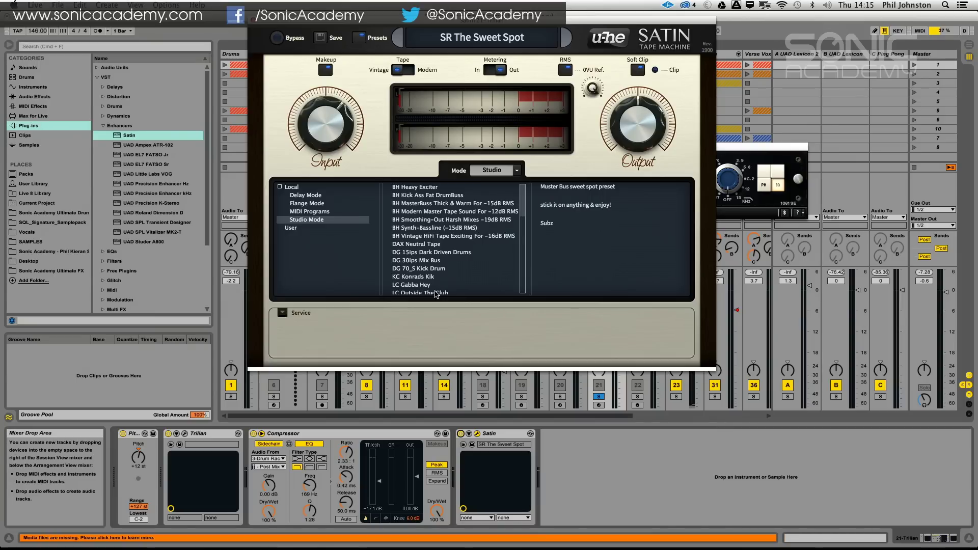
pyautogui.click(427, 277)
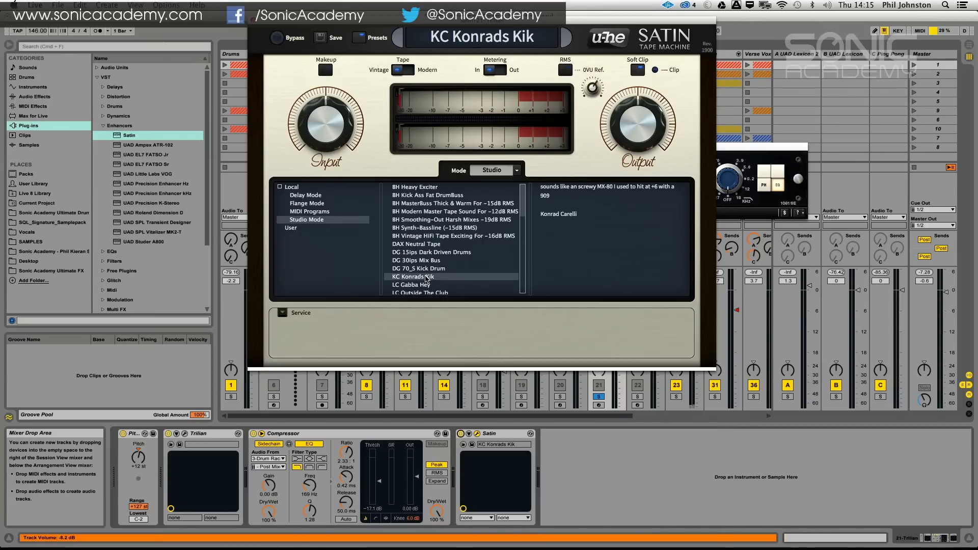
pyautogui.moveTo(342, 113); pyautogui.dragTo(342, 118)
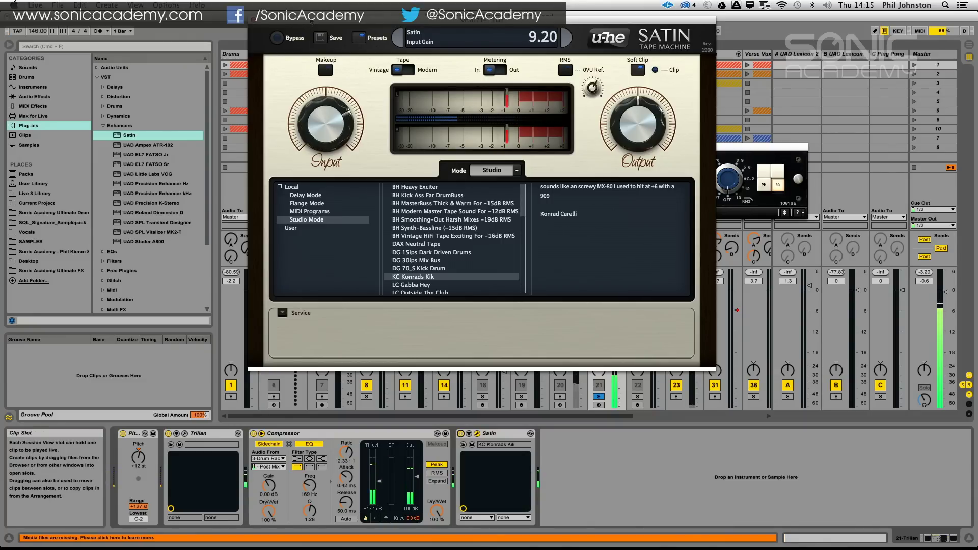
# - Move the Satin window aside, readjust its input gain while auditioning the Trilian track, and close the window
pyautogui.moveTo(305, 21); pyautogui.dragTo(548, 47)
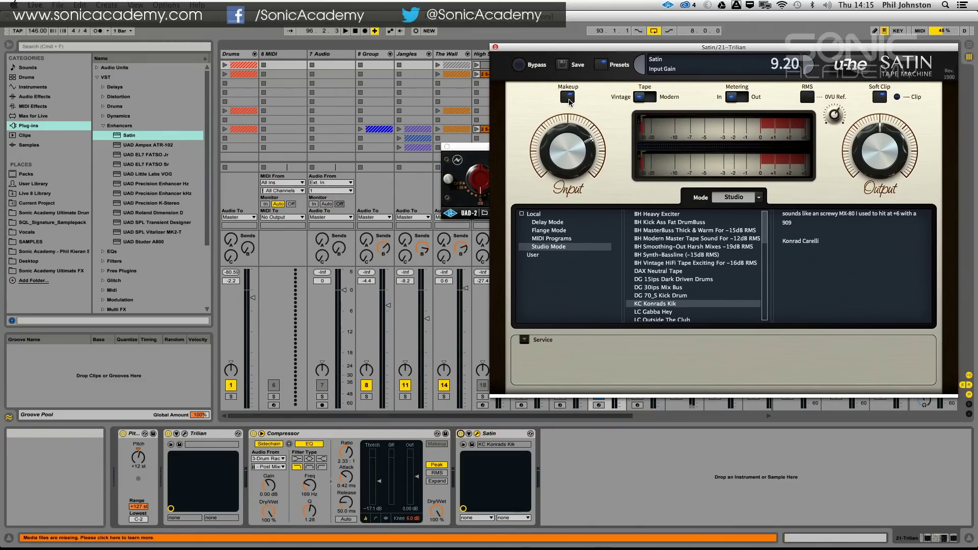
pyautogui.press('space')
pyautogui.moveTo(555, 176)
pyautogui.mouseDown()
pyautogui.moveTo(556, 232)
pyautogui.moveTo(569, 148)
pyautogui.moveTo(568, 165)
pyautogui.mouseUp()
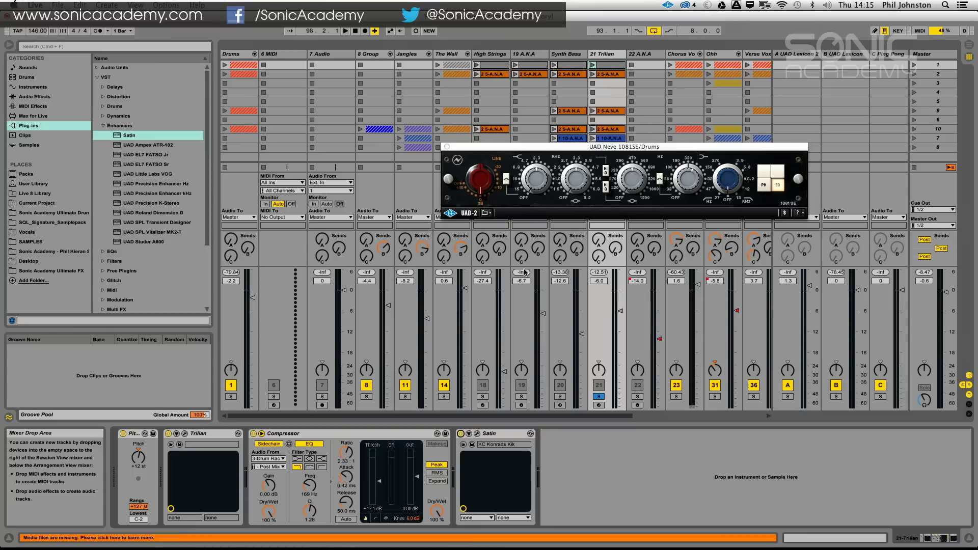
pyautogui.click(495, 46)
# - Unsolo the Trilian track and play Synth Bass in solo with a copy of the KC Konrads Kik Satin at its chain's end
pyautogui.click(599, 396)
pyautogui.click(598, 396)
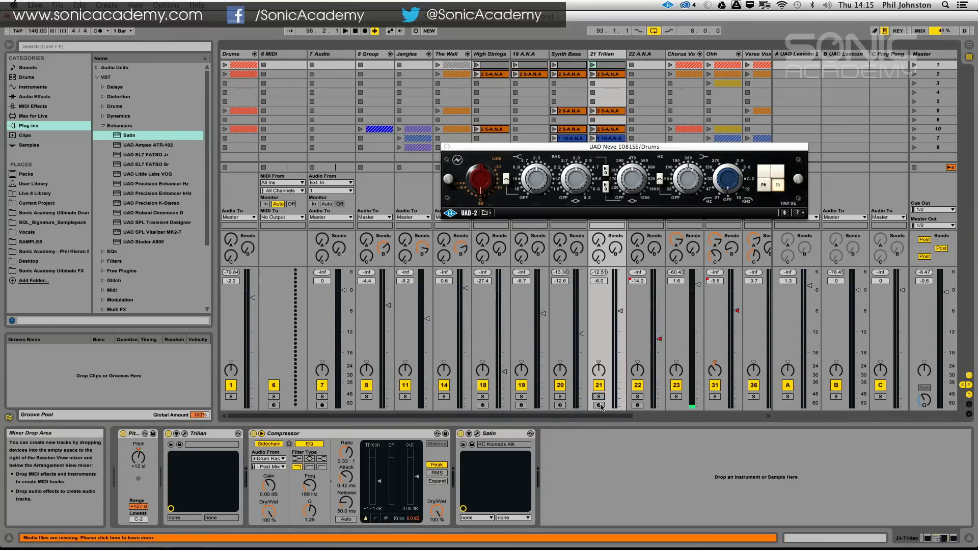
pyautogui.click(565, 53)
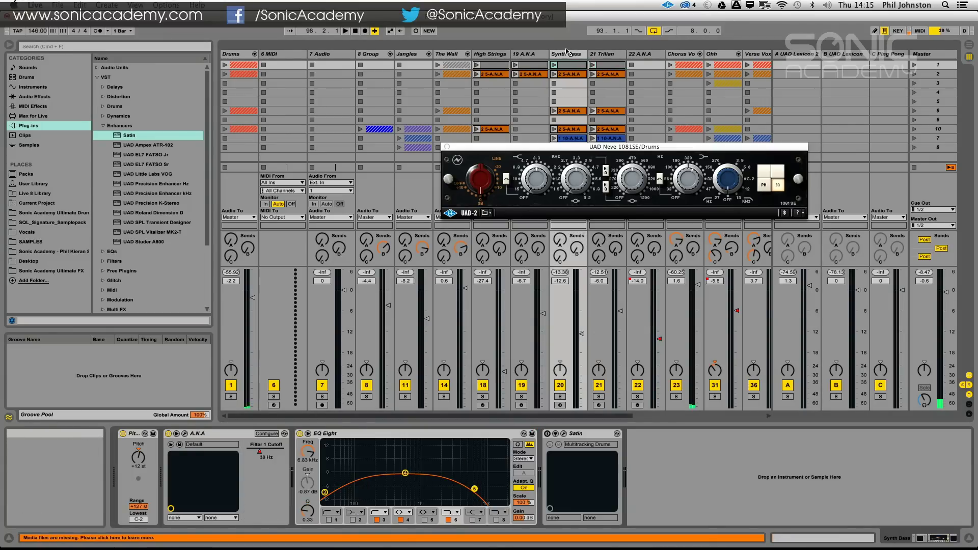
pyautogui.click(559, 397)
pyautogui.press('space')
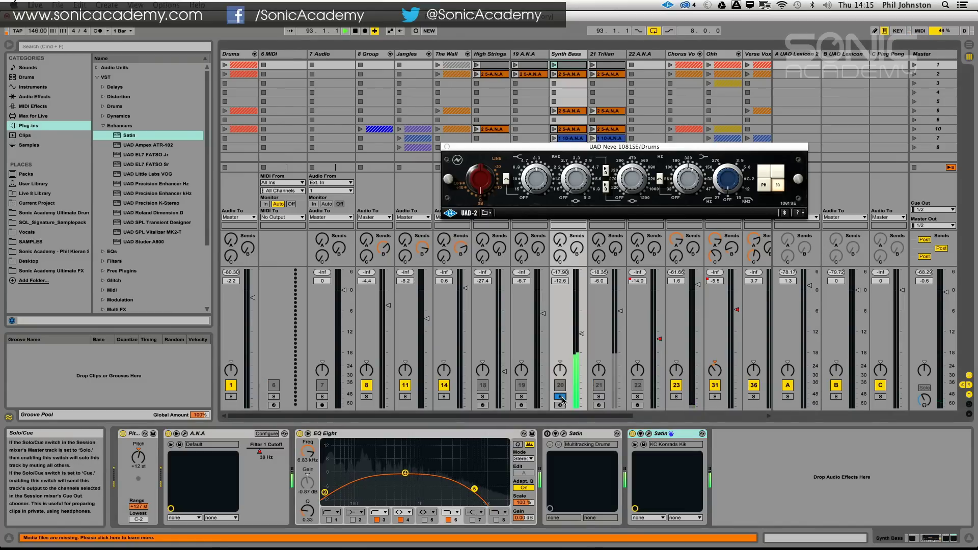
# - Delete the Multitracking Drums Satin from Synth Bass, set the remaining KC Konrads Kik Satin's input gain to 5.40, and close its window
pyautogui.click(586, 434)
pyautogui.press('Delete')
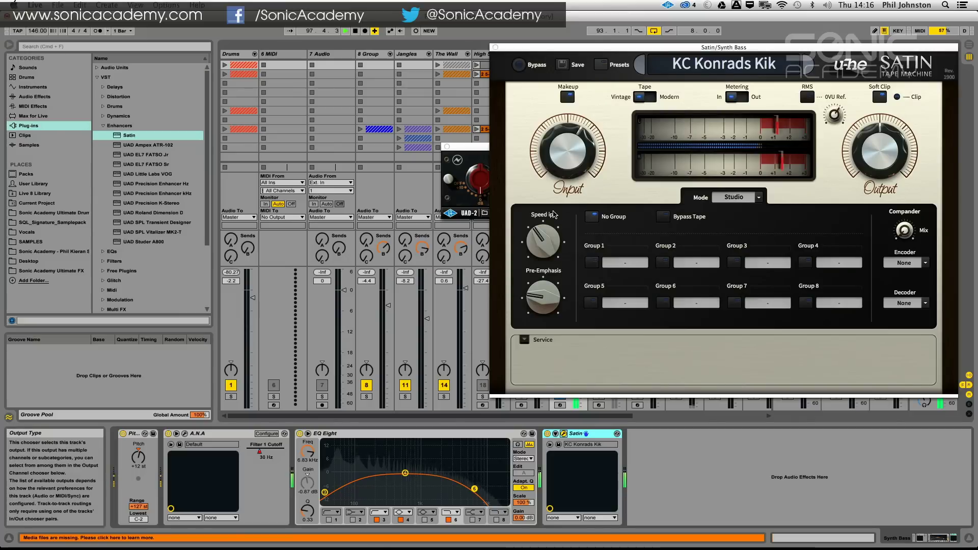
pyautogui.moveTo(567, 151); pyautogui.dragTo(557, 53)
pyautogui.moveTo(552, 93); pyautogui.dragTo(559, 143)
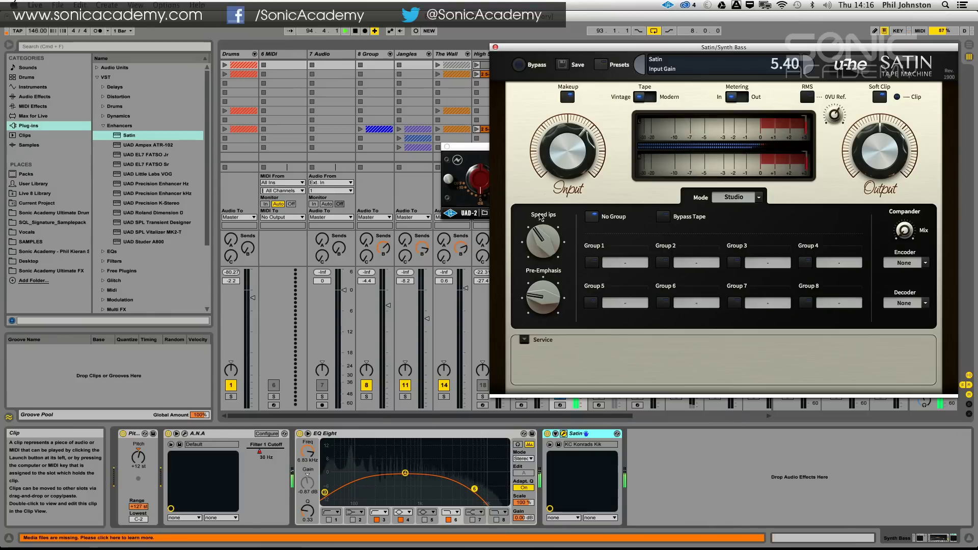
pyautogui.click(495, 47)
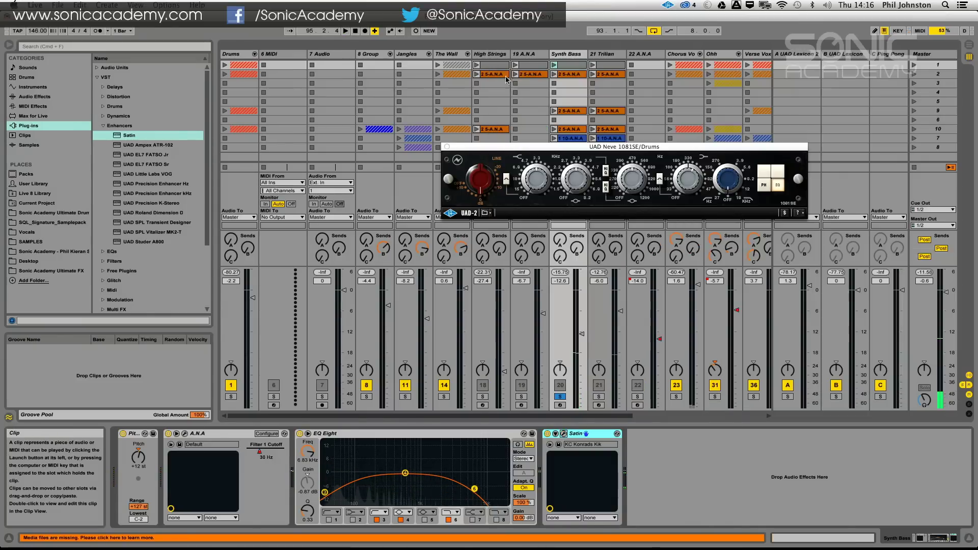
# - Unsolo Synth Bass and play the Chorus Vox track in solo
pyautogui.click(560, 396)
pyautogui.press('space')
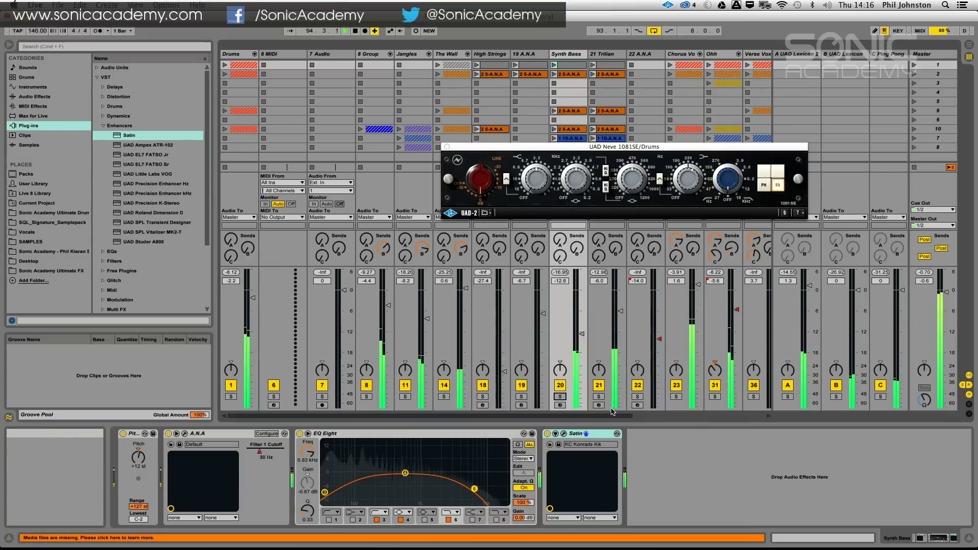
pyautogui.hscroll(4, 613, 411)
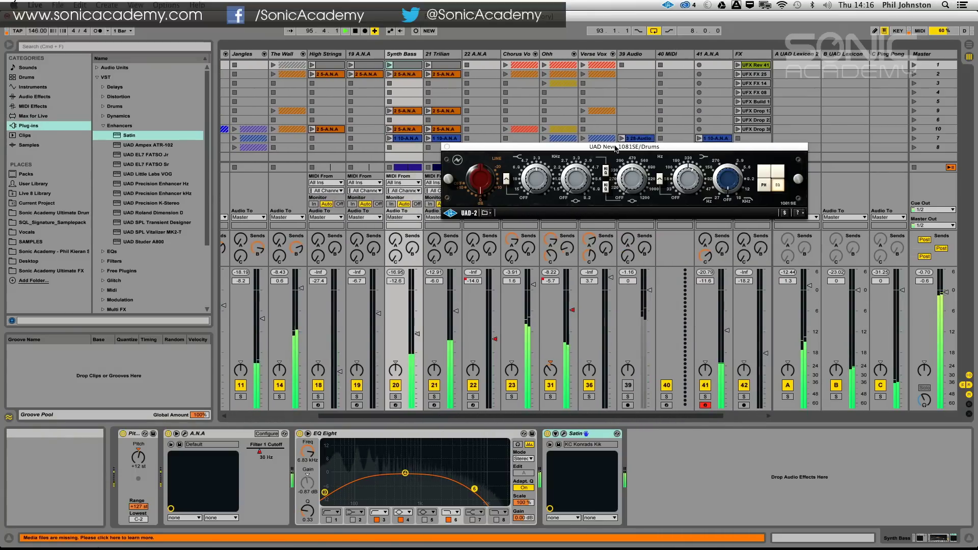
pyautogui.click(521, 55)
pyautogui.click(512, 396)
pyautogui.press('space')
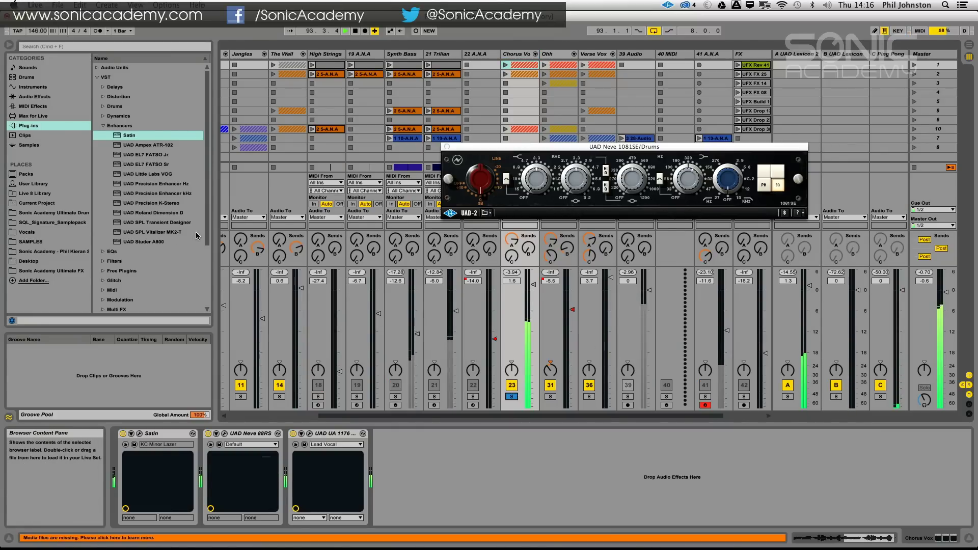
# - Open the Satin on Chorus Vox and switch its mode from Flange to Studio
pyautogui.click(123, 433)
pyautogui.click(139, 435)
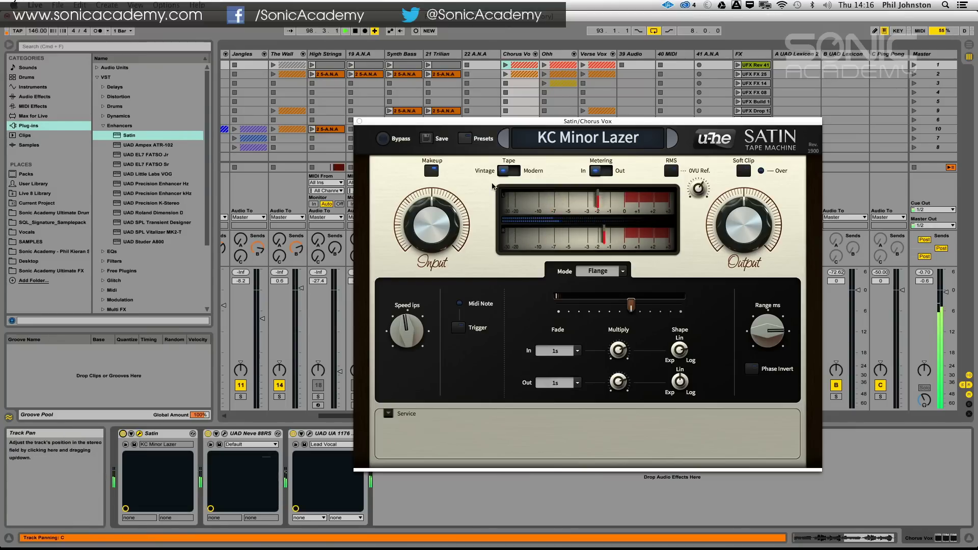
pyautogui.click(622, 271)
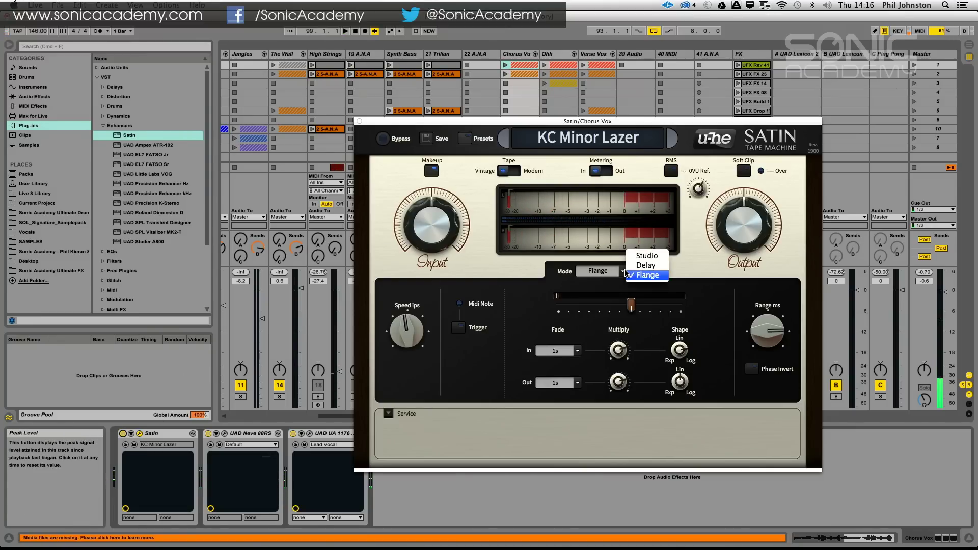
pyautogui.click(646, 255)
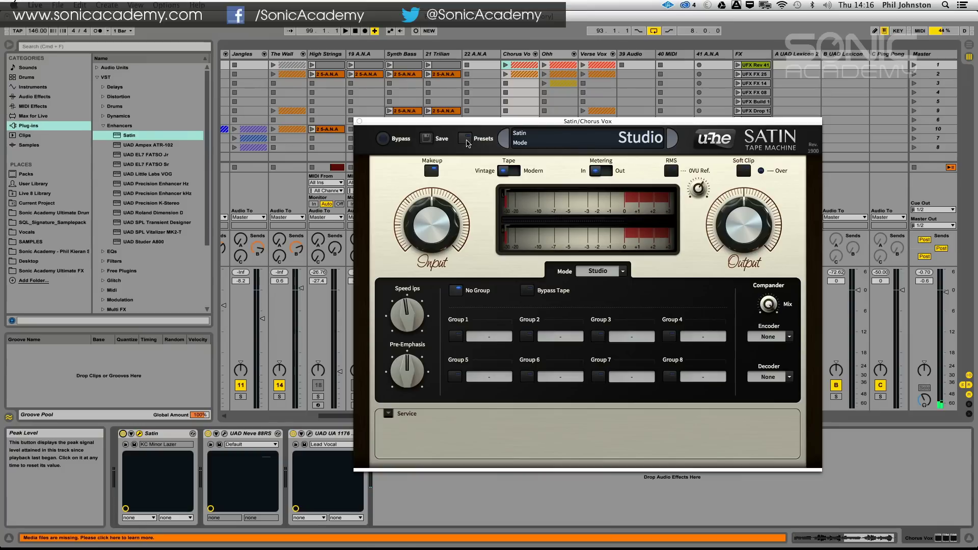
# - Load the Studio Mode preset SR Vocal Buss in Chorus Vox's Satin and set the input gain to 1.00
pyautogui.click(466, 139)
pyautogui.moveTo(629, 325); pyautogui.dragTo(631, 373)
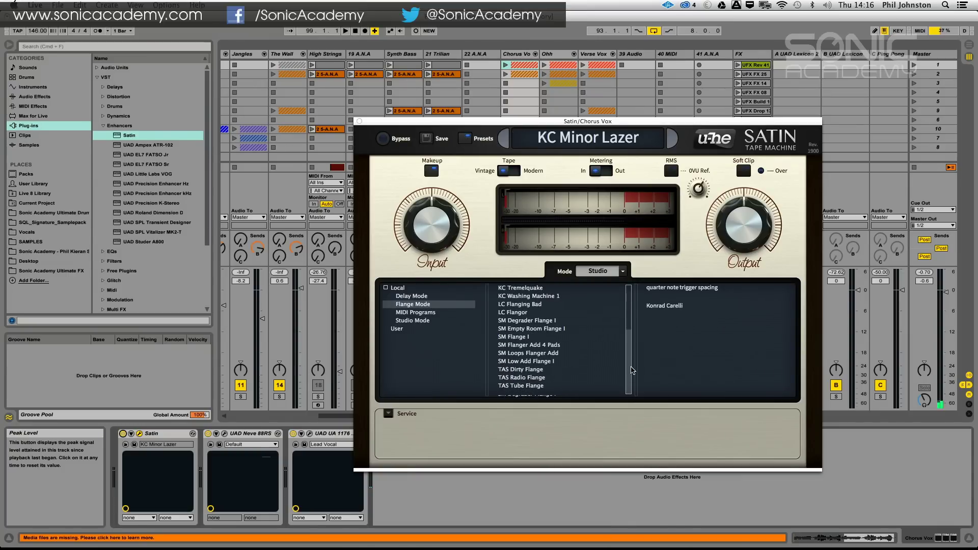
pyautogui.click(421, 320)
pyautogui.moveTo(629, 340); pyautogui.dragTo(630, 400)
pyautogui.click(530, 352)
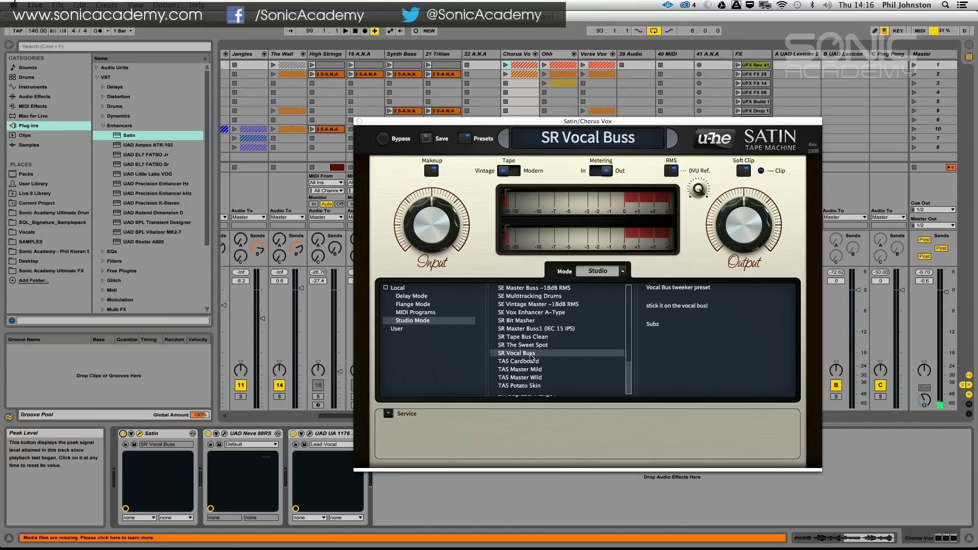
pyautogui.moveTo(436, 214)
pyautogui.mouseDown()
pyautogui.moveTo(441, 160)
pyautogui.moveTo(439, 210)
pyautogui.mouseUp()
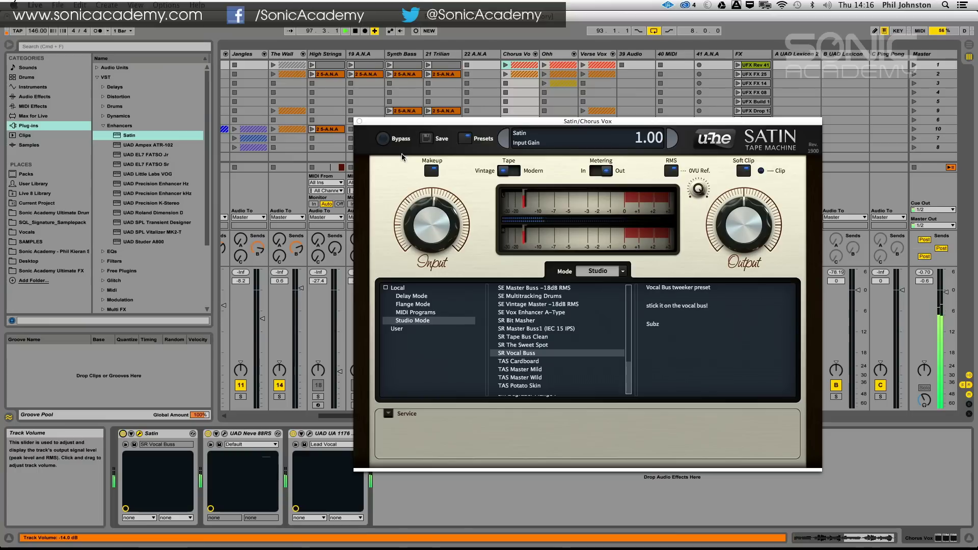
# - Place Satin after the UAD Neve 88RS and UAD UA 1176 on Chorus Vox and readjust its input gain
pyautogui.moveTo(402, 120); pyautogui.dragTo(456, 99)
pyautogui.moveTo(179, 433); pyautogui.dragTo(399, 467)
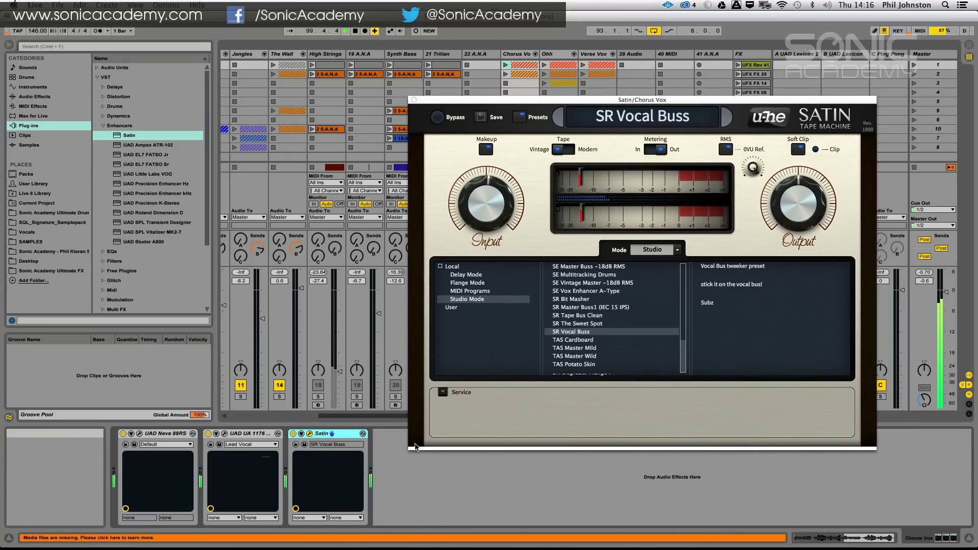
pyautogui.moveTo(496, 208)
pyautogui.mouseDown()
pyautogui.moveTo(499, 173)
pyautogui.moveTo(488, 200)
pyautogui.mouseUp()
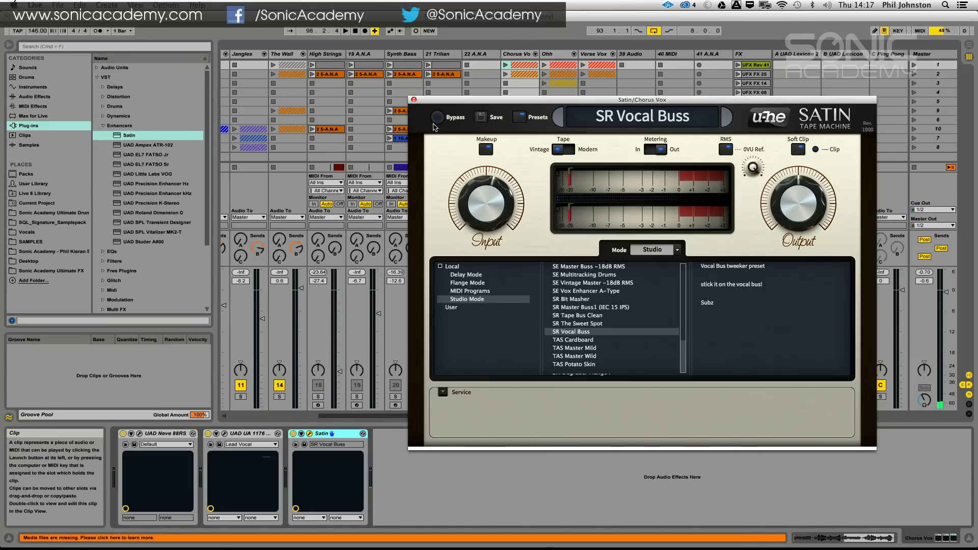
# - Add a copy of Satin at the end of the Chorus Vox chain and load its SE Vox Enhancer A-Type preset
pyautogui.moveTo(318, 435); pyautogui.dragTo(406, 439)
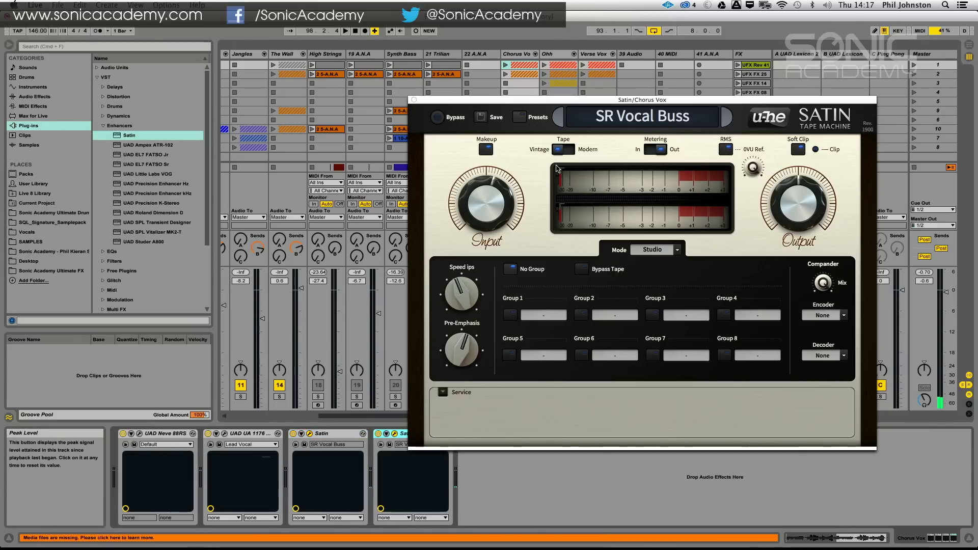
pyautogui.click(530, 124)
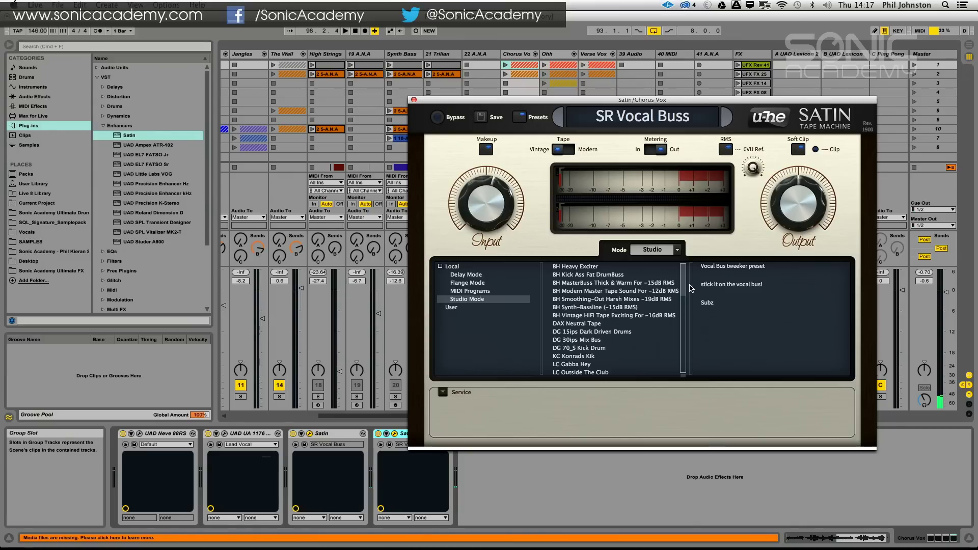
pyautogui.moveTo(684, 282); pyautogui.dragTo(681, 351)
pyautogui.click(555, 315)
# - Play the Chorus Vox track, raise the second Satin's input gain, and toggle its bypass to compare the sound
pyautogui.press('space')
pyautogui.moveTo(483, 210); pyautogui.dragTo(502, 173)
pyautogui.click(441, 119)
pyautogui.click(441, 119)
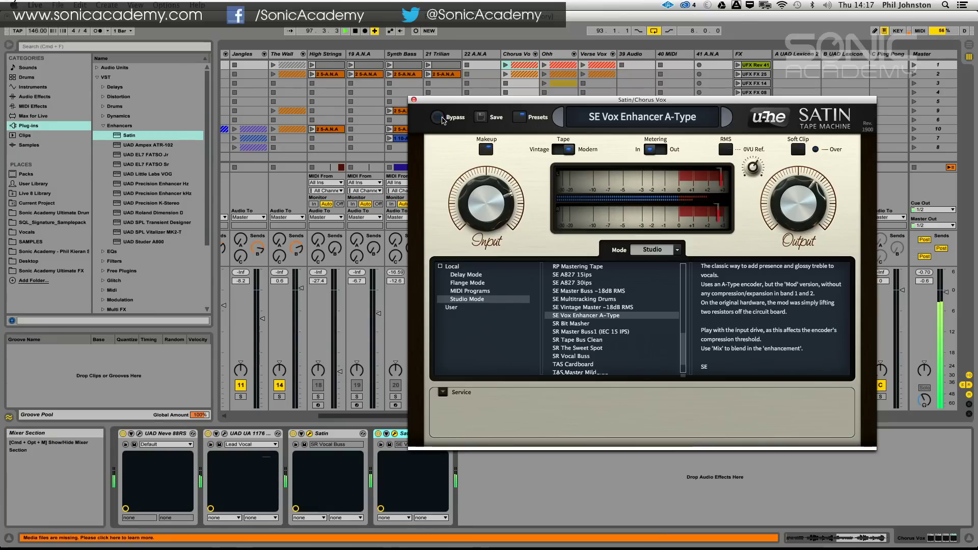
# - Compare Chorus Vox with both Satins off and on, and set the second Satin's input gain to 9.00
pyautogui.click(377, 433)
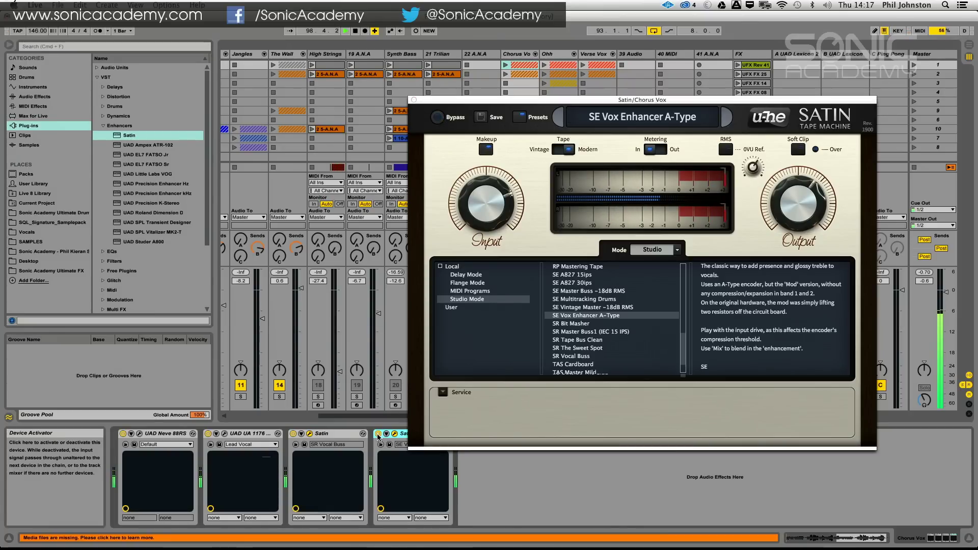
pyautogui.click(294, 433)
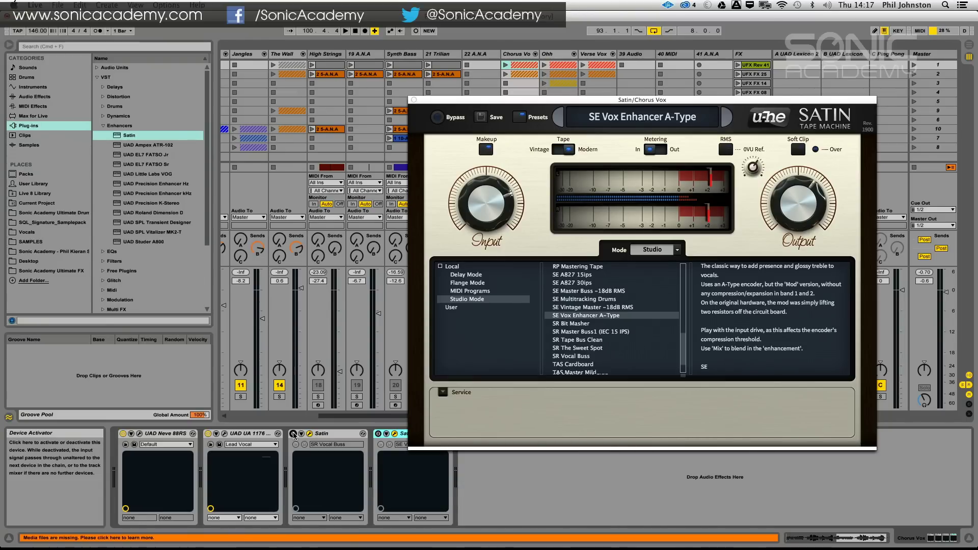
pyautogui.press('space')
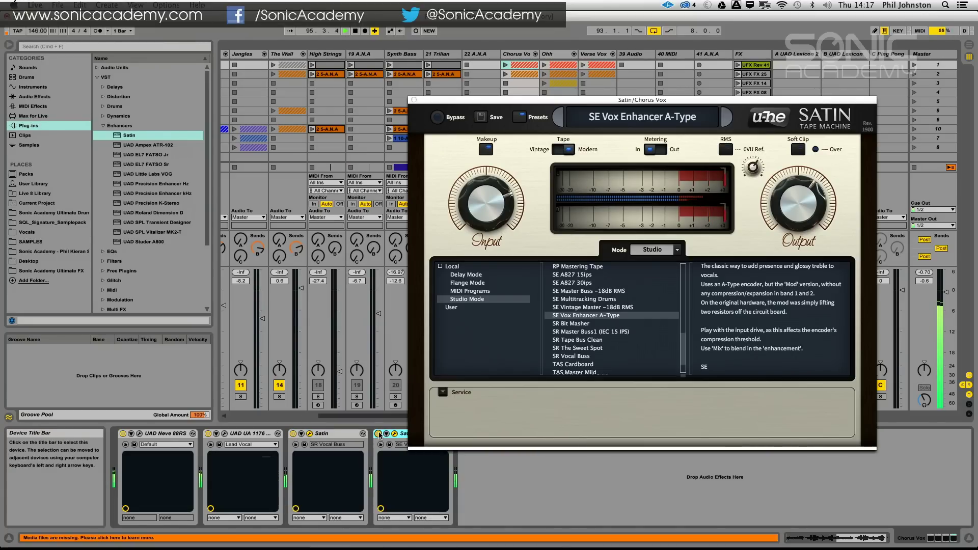
pyautogui.click(482, 203)
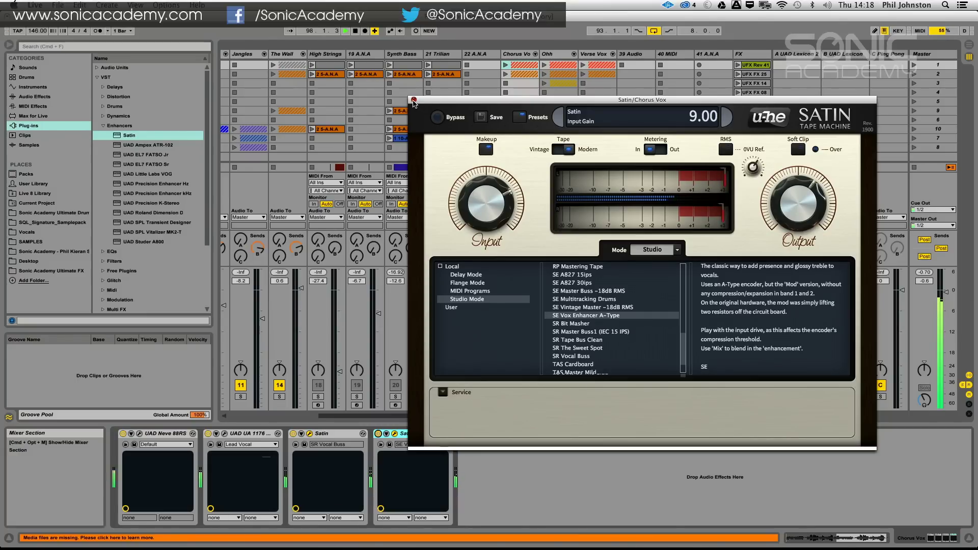
# - Close the Satin window and lower the Chorus Vox volume to -0.3 while playing the full mix
pyautogui.click(413, 101)
pyautogui.click(414, 100)
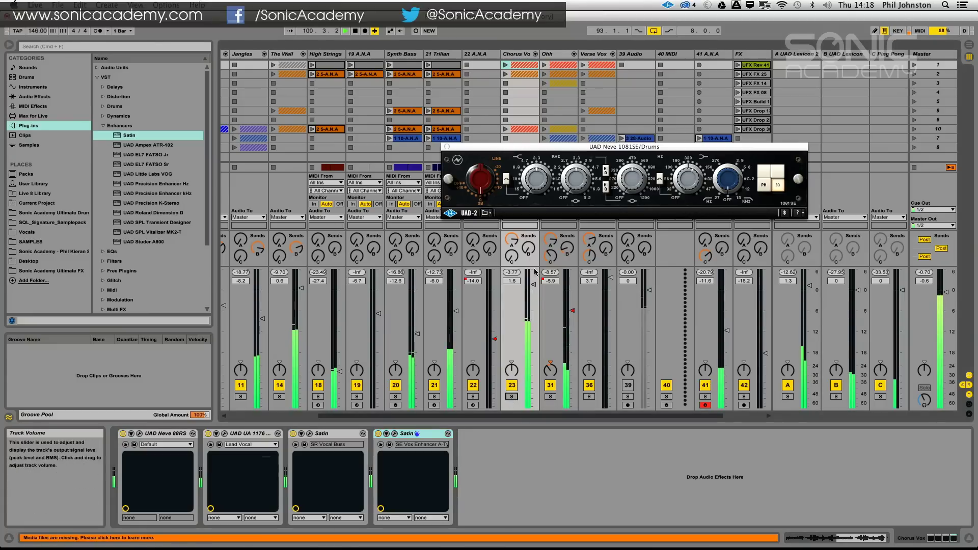
pyautogui.moveTo(533, 284)
pyautogui.mouseDown()
pyautogui.moveTo(533, 302)
pyautogui.moveTo(534, 294)
pyautogui.mouseUp()
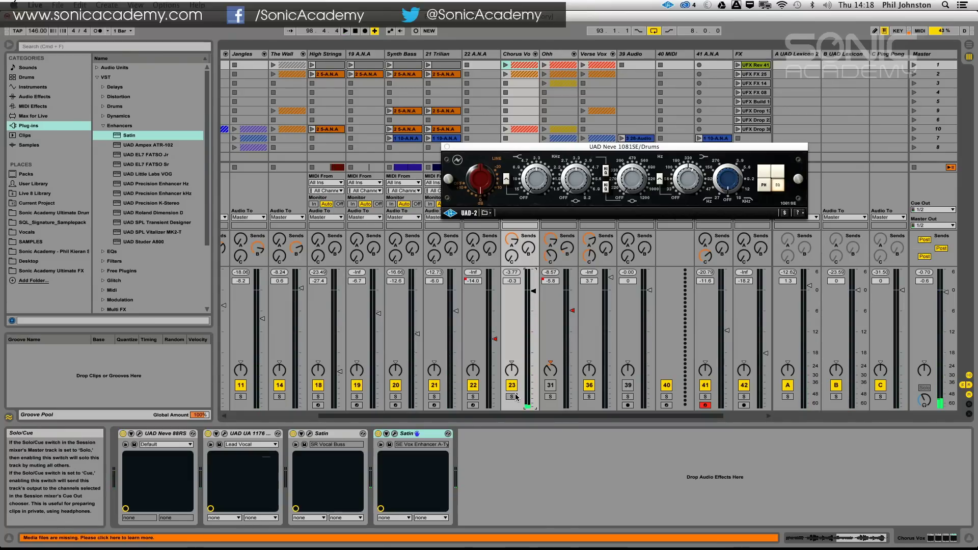
pyautogui.press('space')
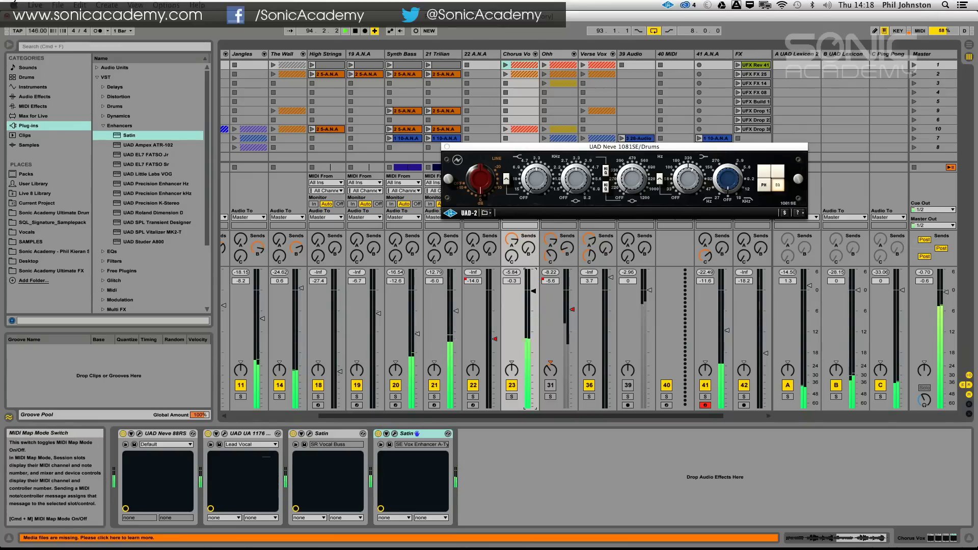
# - Map computer key 1 to the device activators of both Satins on Chorus Vox
pyautogui.press('super+k')
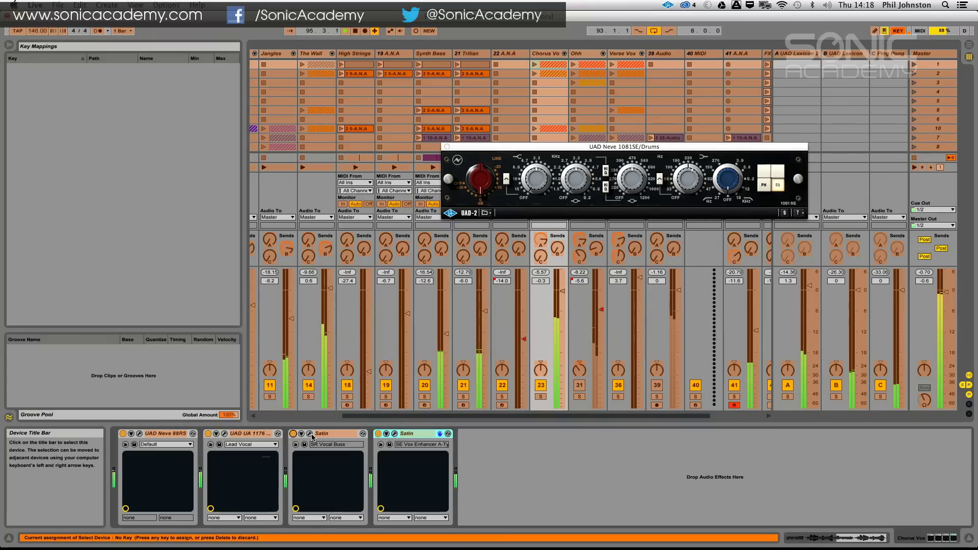
pyautogui.click(287, 434)
pyautogui.press('1')
pyautogui.click(378, 434)
pyautogui.press('1')
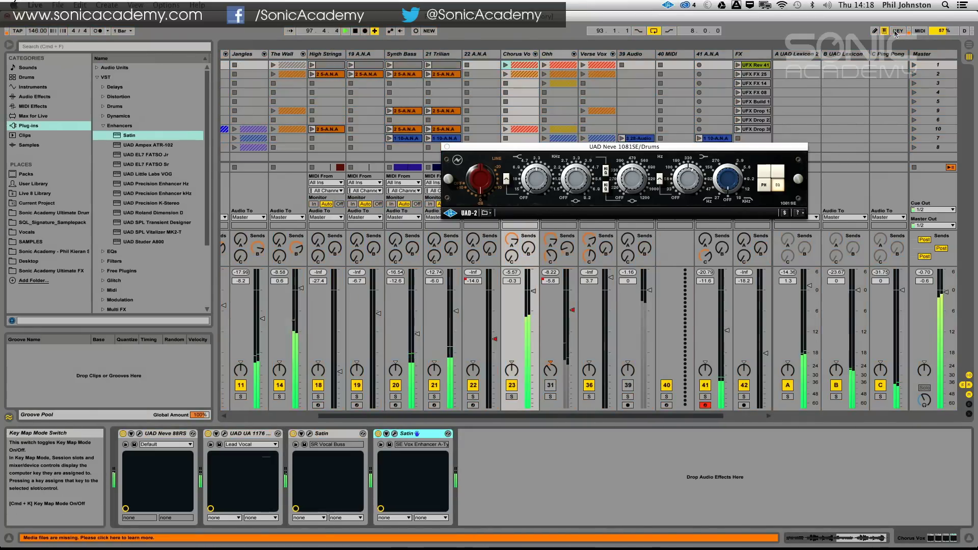
pyautogui.press('super+k')
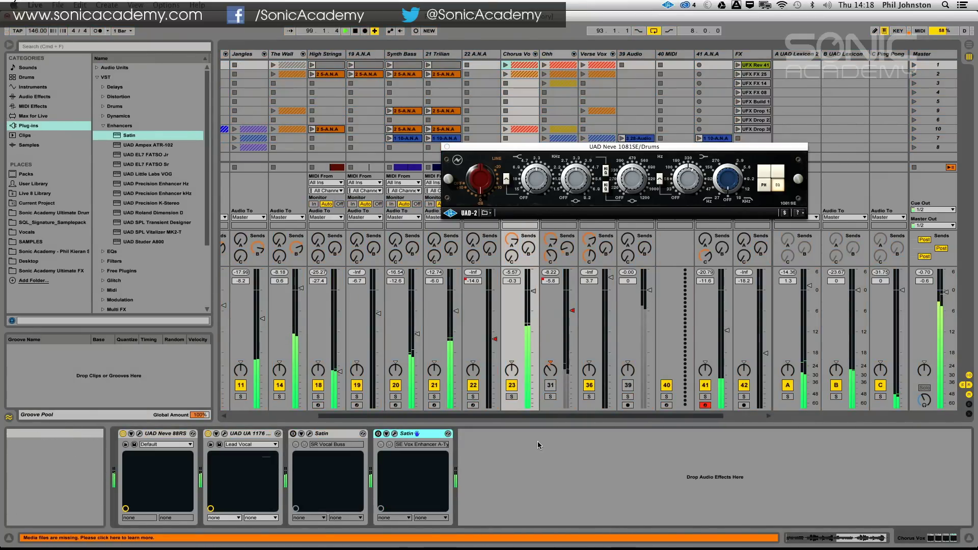
# - Toggle both Chorus Vox Satins together through their key mapping to compare the vocal in the full mix, and stop playback
pyautogui.press('1')
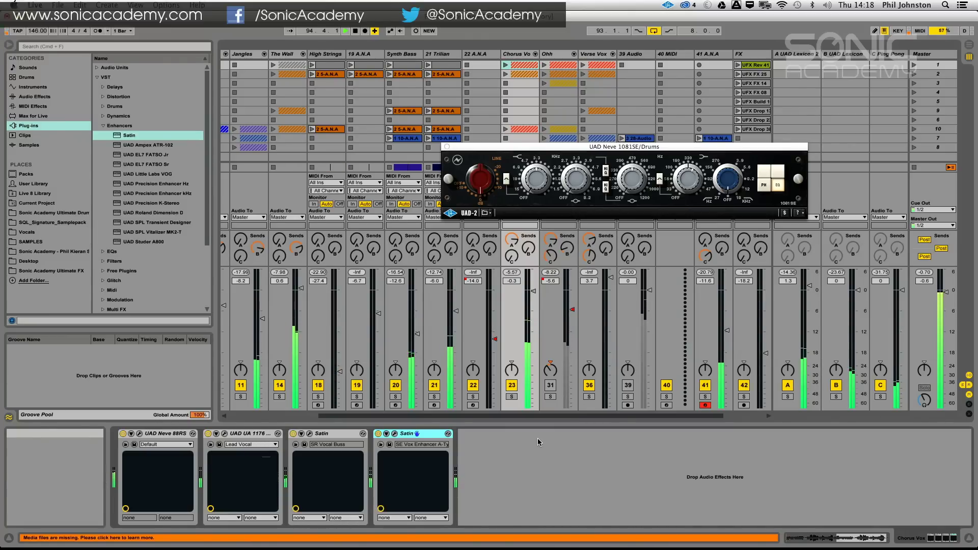
pyautogui.press('1')
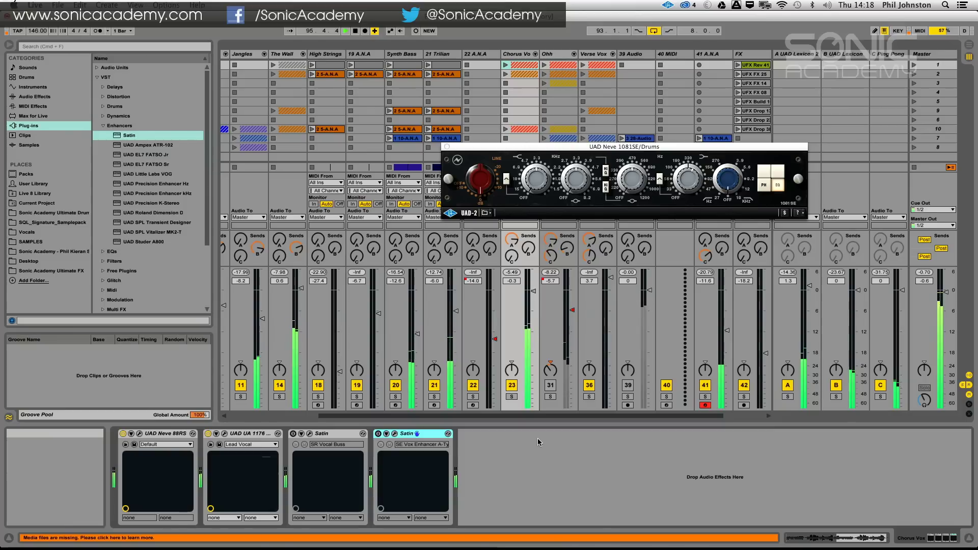
pyautogui.press('1')
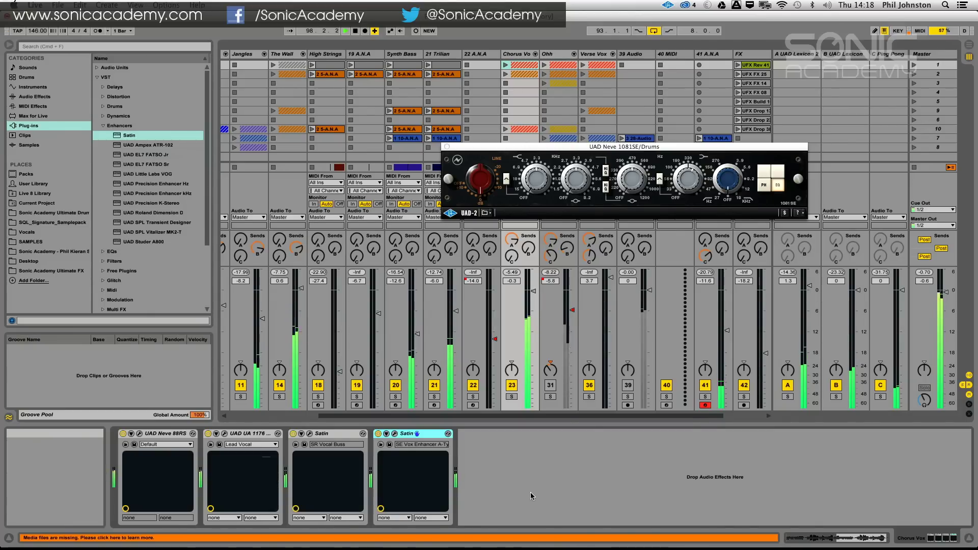
pyautogui.press('space')
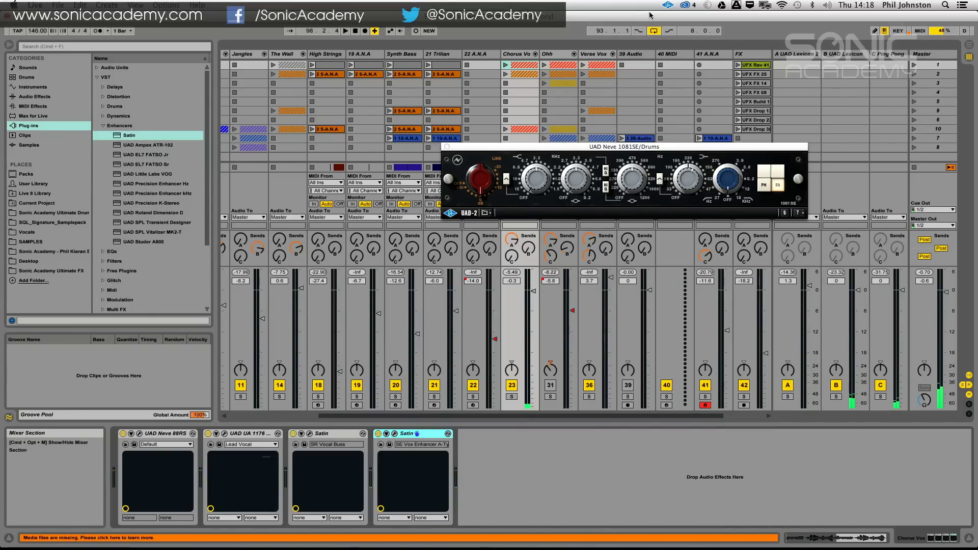
# - Close the UAD Neve window and insert Satin on the Master track, ahead of the UAD Shadow Hills compressor
pyautogui.click(447, 147)
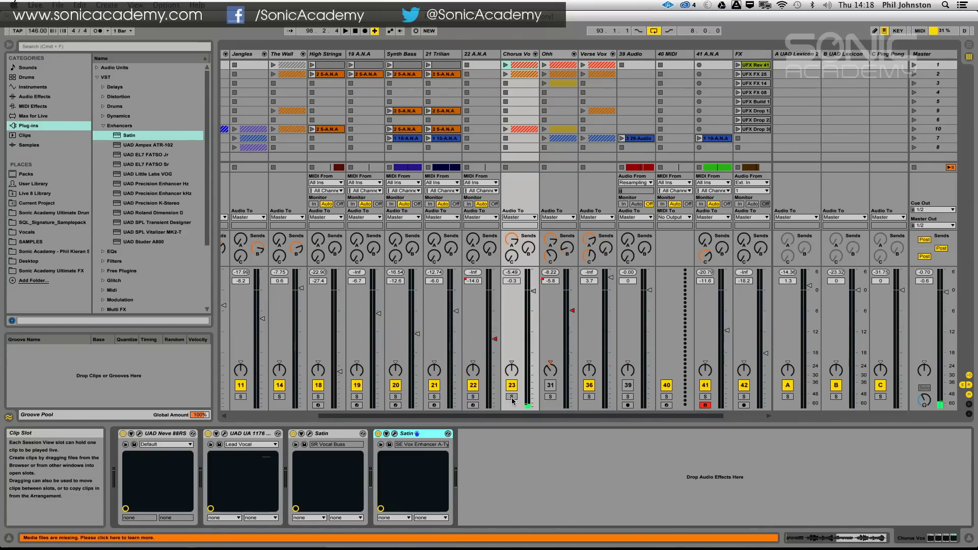
pyautogui.click(939, 56)
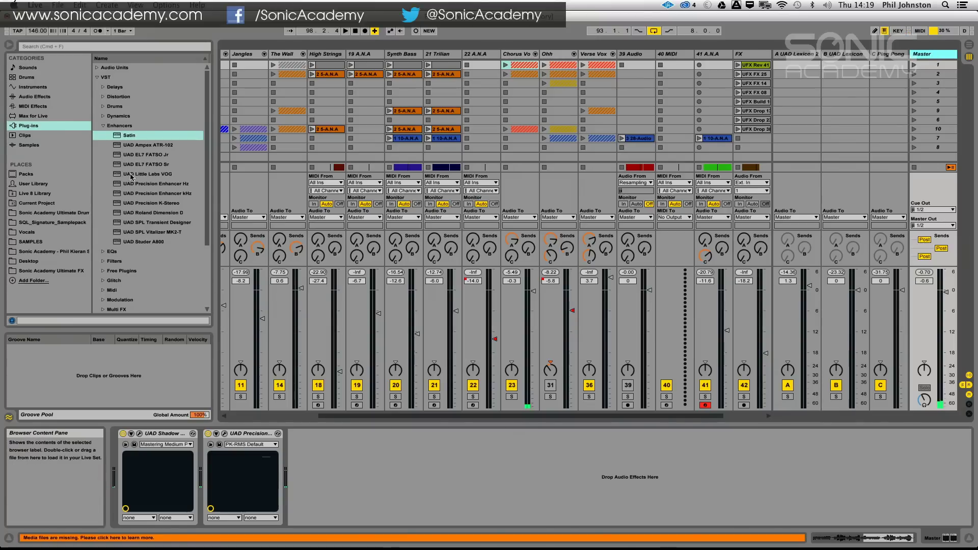
pyautogui.moveTo(121, 137); pyautogui.dragTo(130, 462)
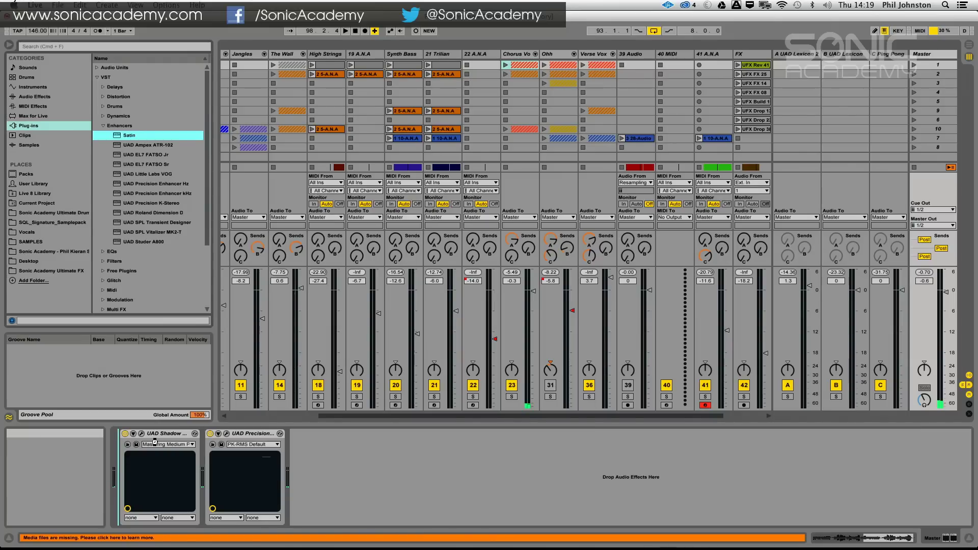
pyautogui.moveTo(155, 442); pyautogui.dragTo(158, 439)
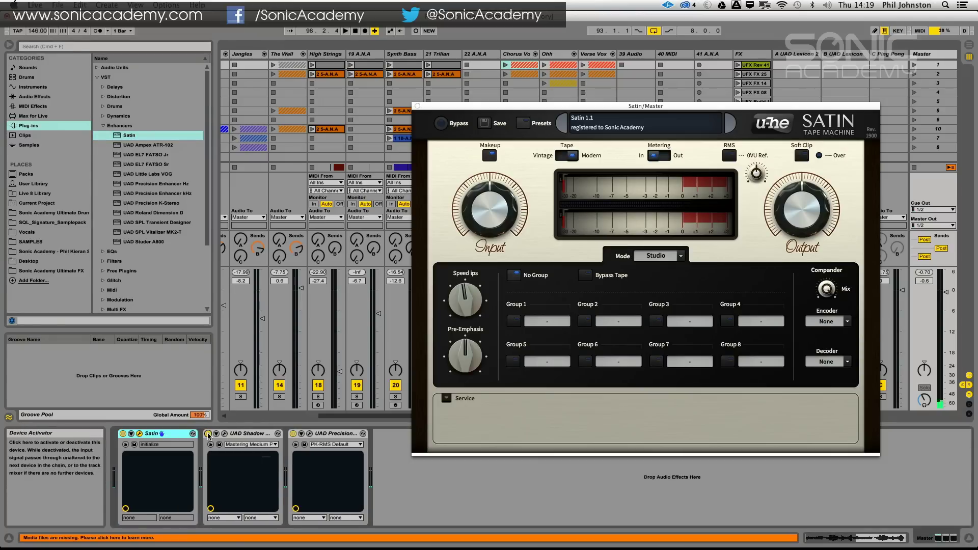
# - Play the mix and load the Studio Mode preset SE Vintage Master -18dB RMS in the Master's Satin
pyautogui.press('space')
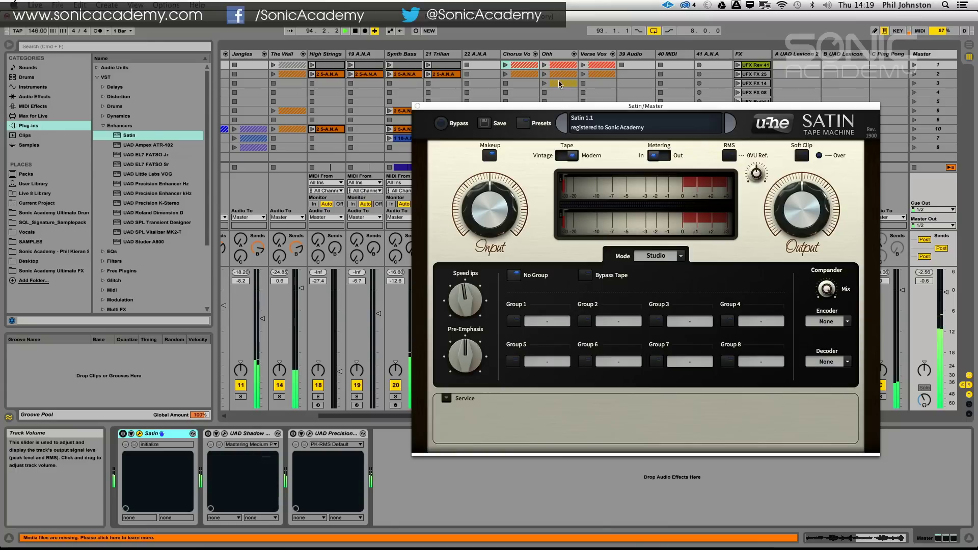
pyautogui.click(524, 124)
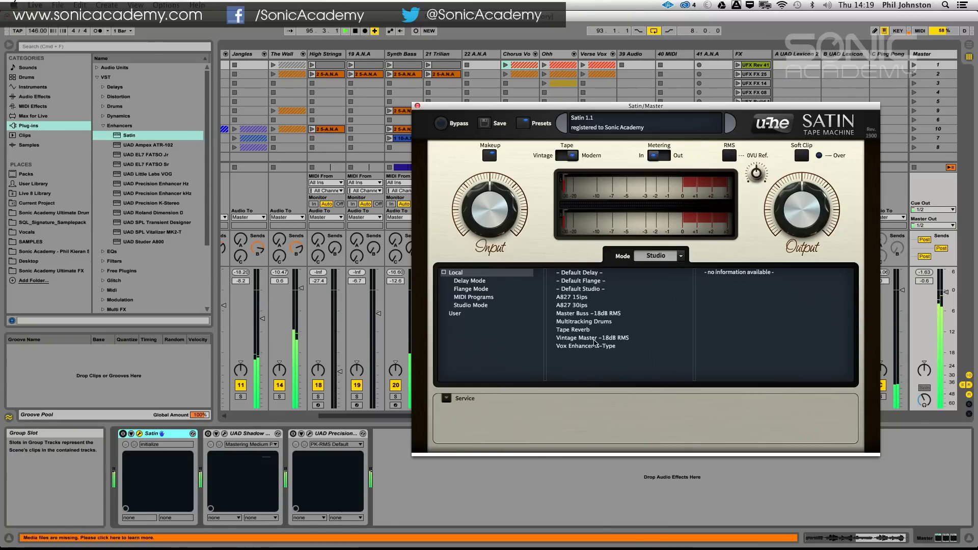
pyautogui.click(482, 305)
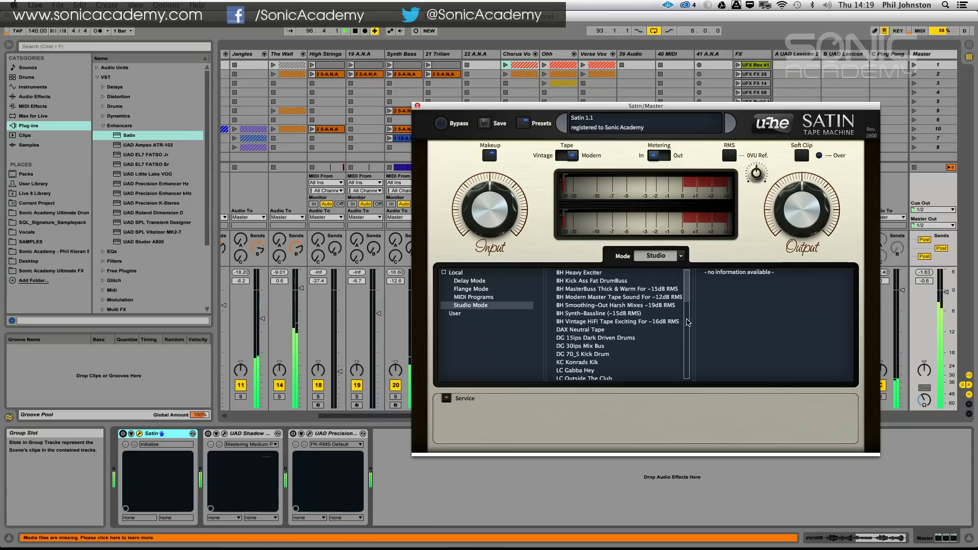
pyautogui.moveTo(685, 294); pyautogui.dragTo(688, 358)
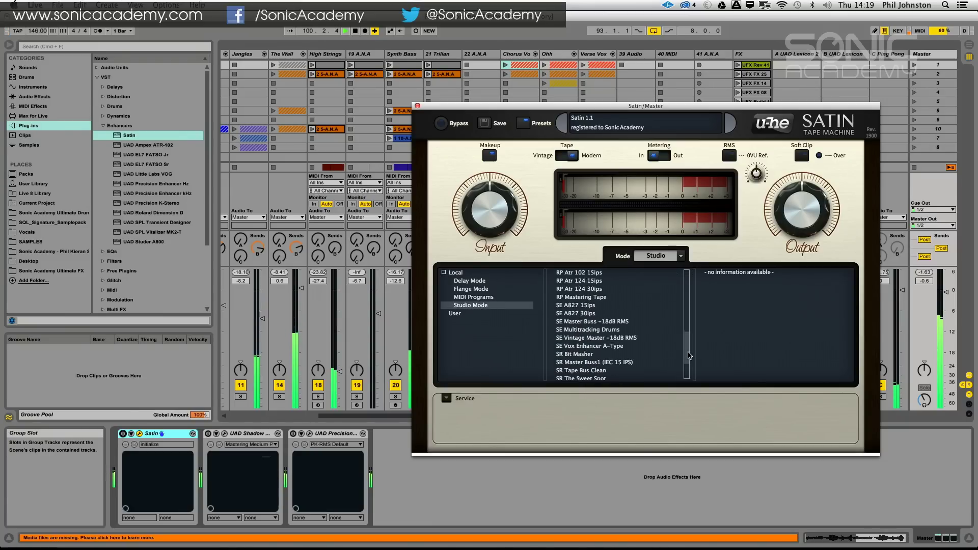
pyautogui.click(598, 339)
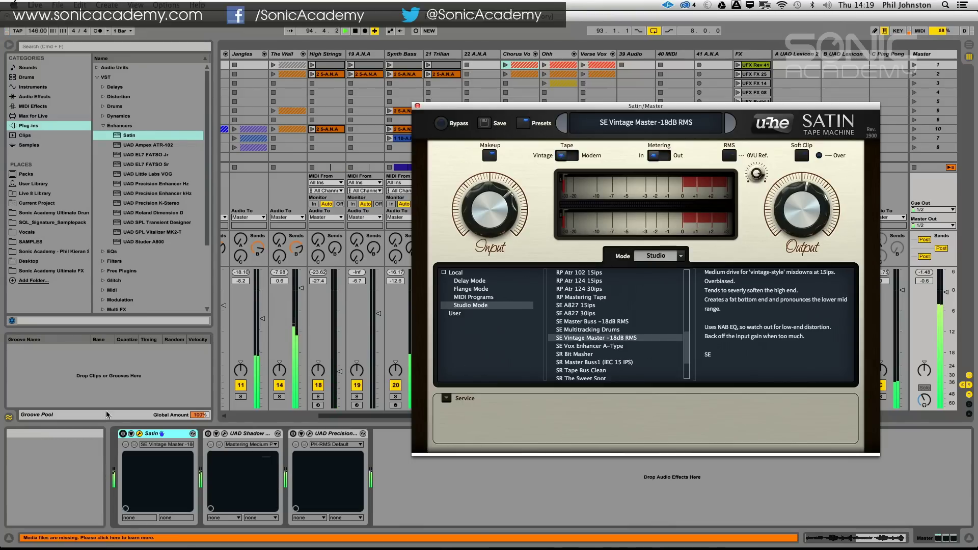
# - Activate Satin on the Master and switch its bypass on and off to compare the processed and dry mix
pyautogui.click(122, 434)
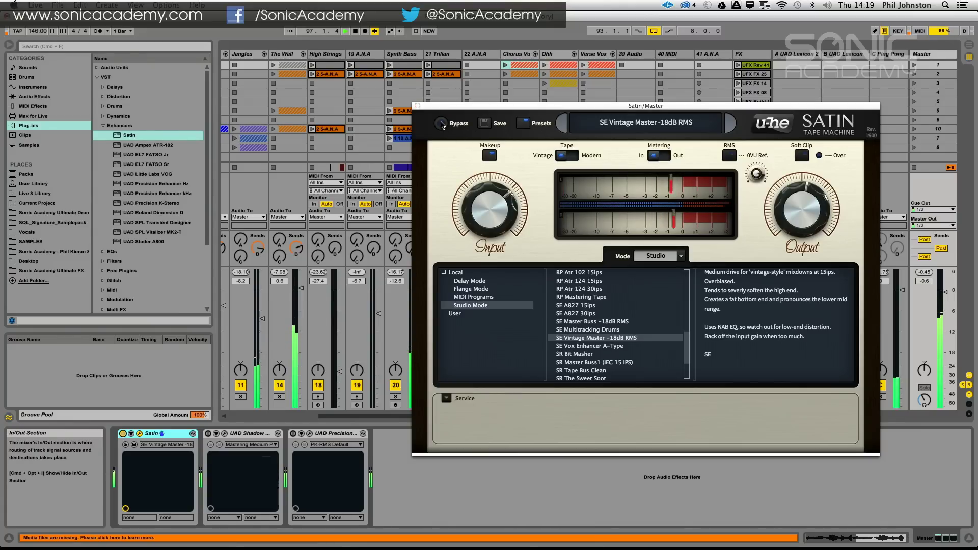
pyautogui.click(441, 124)
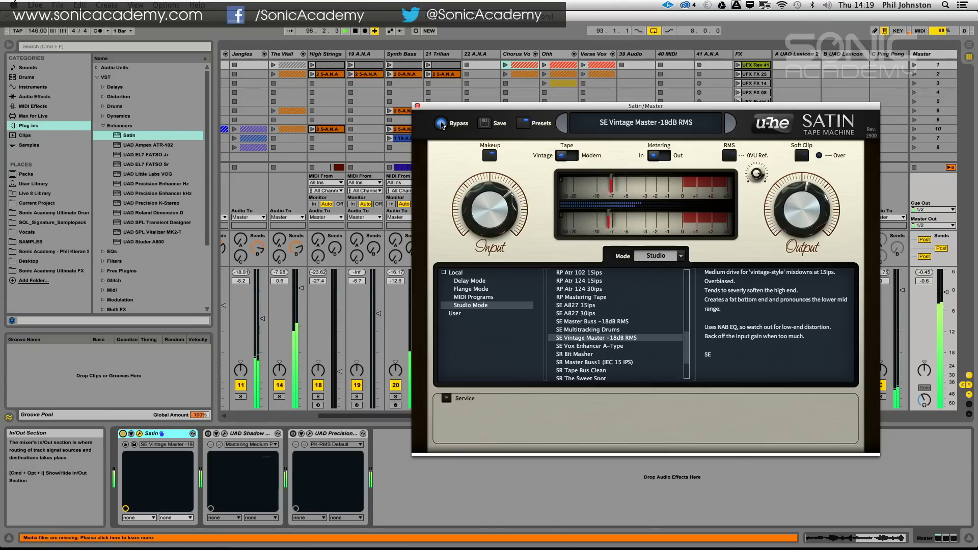
pyautogui.click(441, 124)
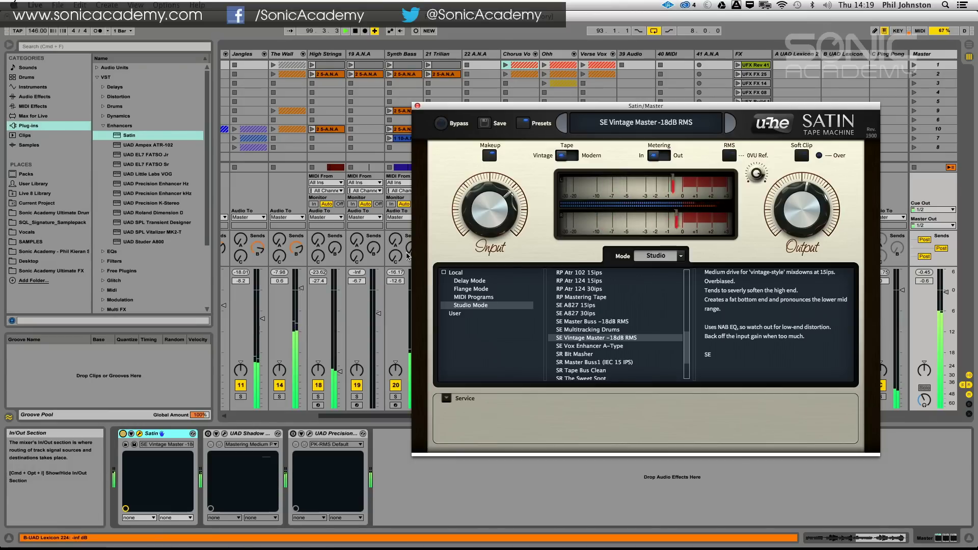
pyautogui.press('space')
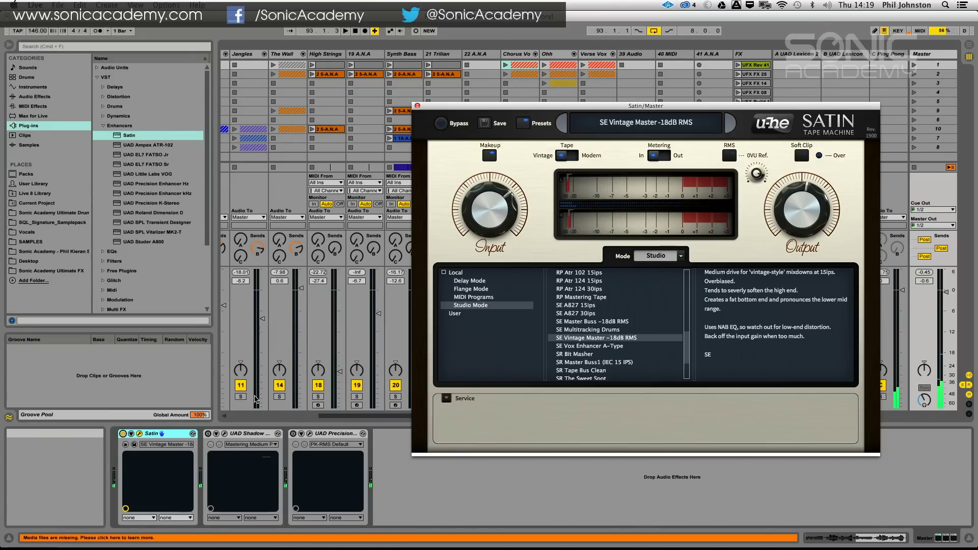
# - Replay the mix while sweeping Satin's input gain down and up, settle it at 5.60, and stop playback
pyautogui.press('space')
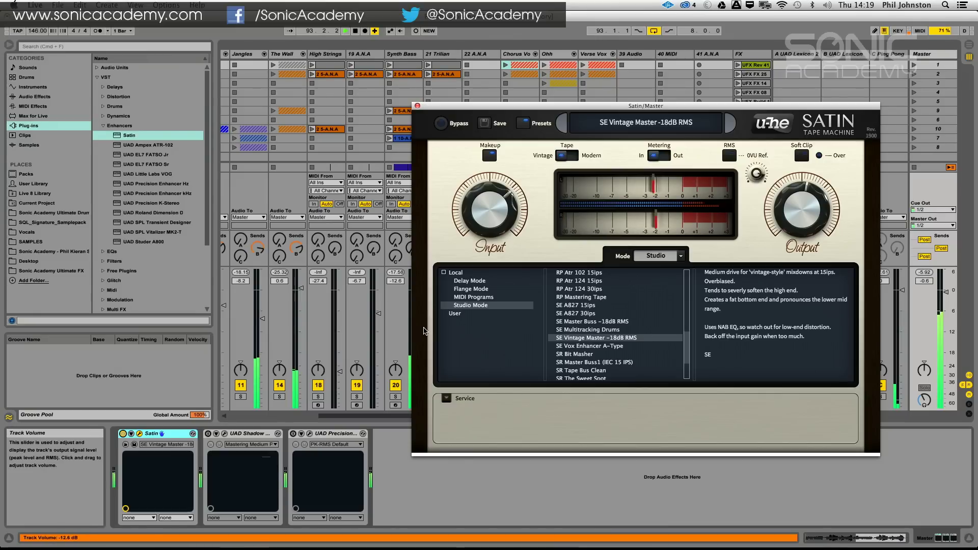
pyautogui.moveTo(512, 208); pyautogui.dragTo(489, 206)
pyautogui.scroll(-5, 486, 213)
pyautogui.scroll(5, 486, 214)
pyautogui.scroll(4, 486, 212)
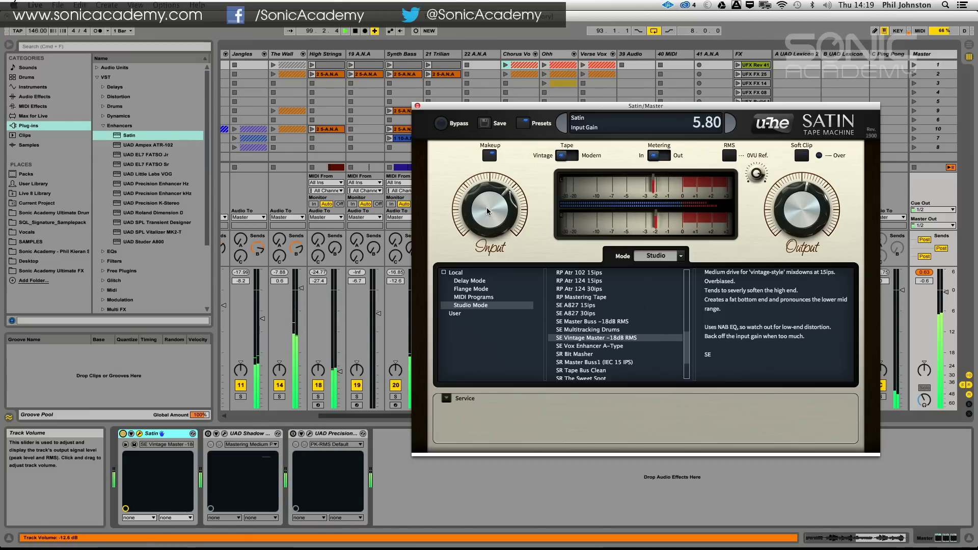
pyautogui.scroll(-1, 486, 213)
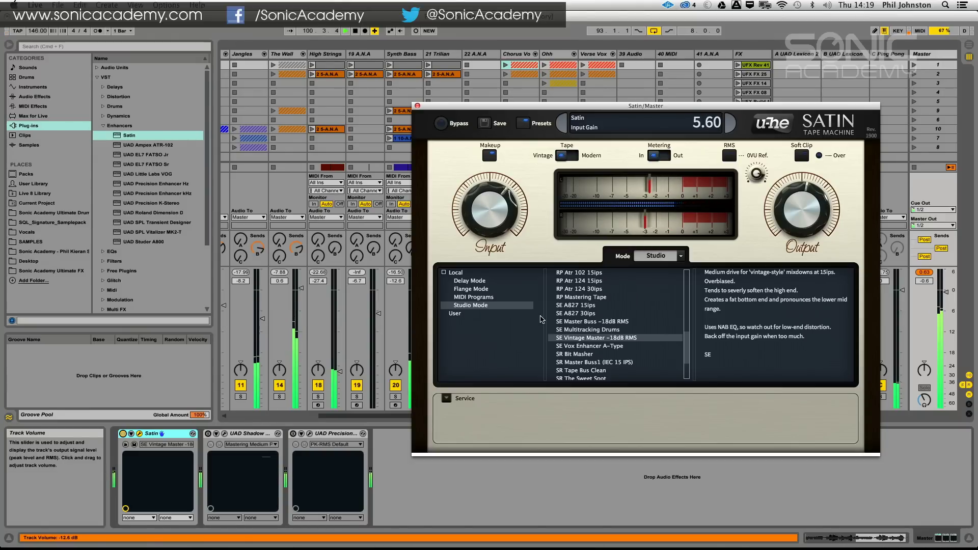
pyautogui.press('space')
# - Load the SR Master Buss1 (IEC 15 IPS) preset in Satin and play the mix through it
pyautogui.moveTo(687, 341); pyautogui.dragTo(689, 351)
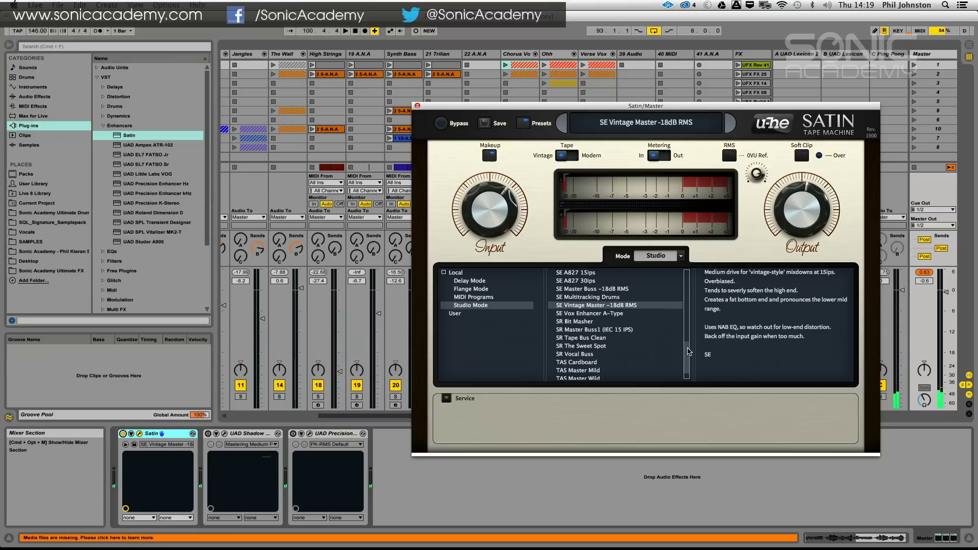
pyautogui.click(596, 330)
pyautogui.press('space')
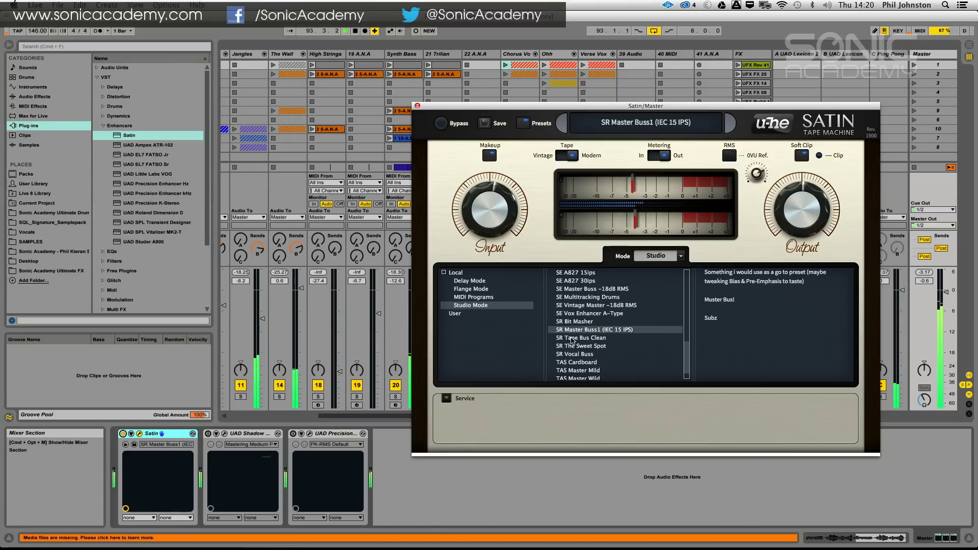
# - Set Satin's input gain to 5.60 and compare the playing mix using bypass, stopping playback at the end
pyautogui.moveTo(498, 224)
pyautogui.moveTo(499, 225)
pyautogui.mouseDown()
pyautogui.moveTo(494, 187)
pyautogui.moveTo(488, 219)
pyautogui.mouseUp()
pyautogui.moveTo(518, 189); pyautogui.dragTo(487, 178)
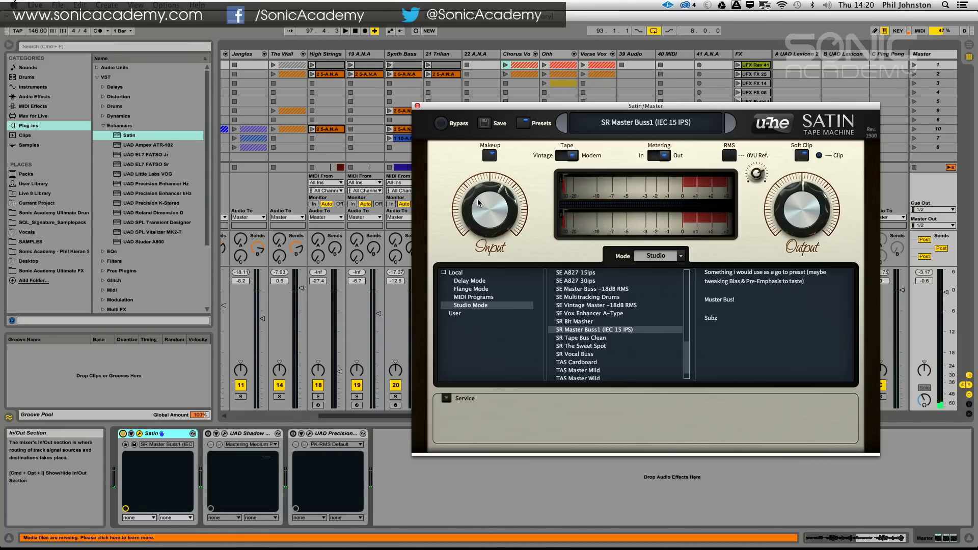
pyautogui.moveTo(487, 204); pyautogui.dragTo(484, 203)
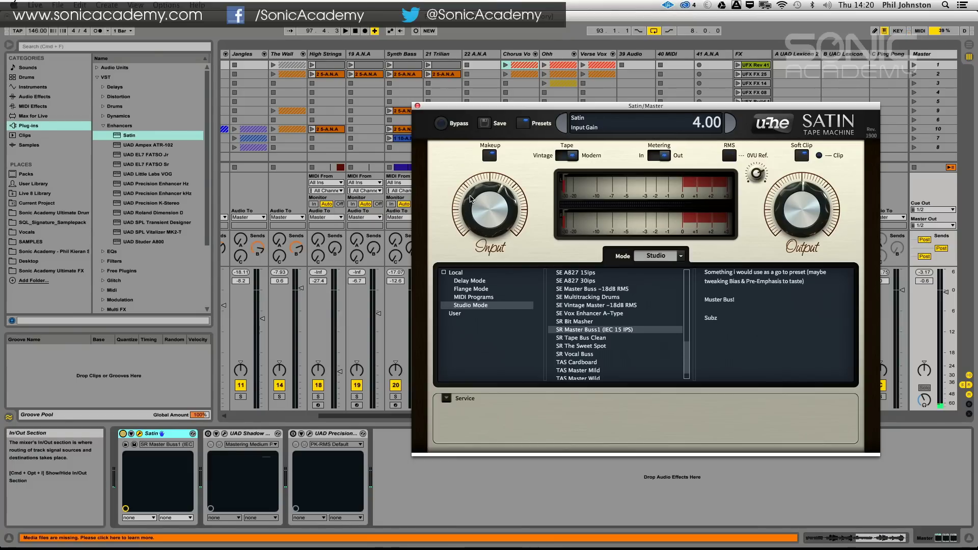
pyautogui.moveTo(490, 214); pyautogui.dragTo(490, 208)
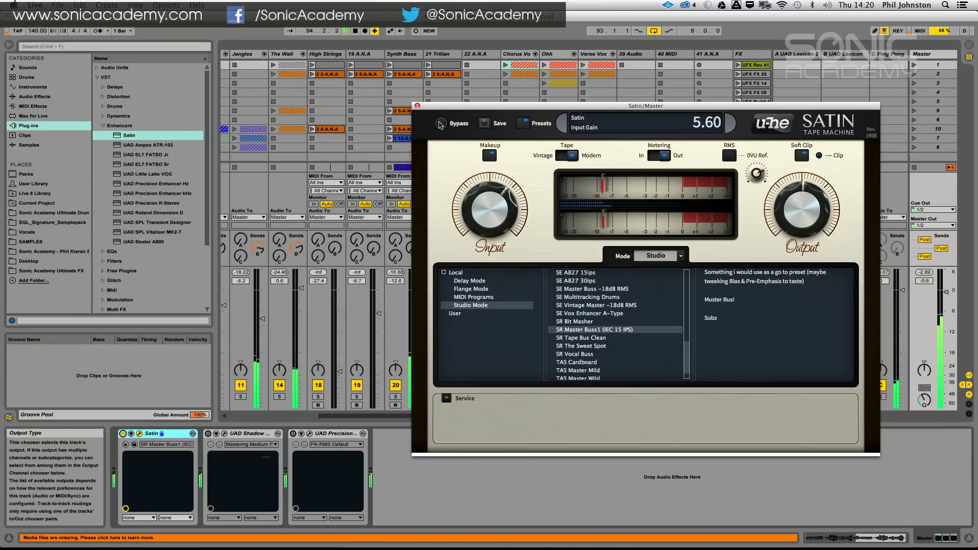
pyautogui.click(440, 124)
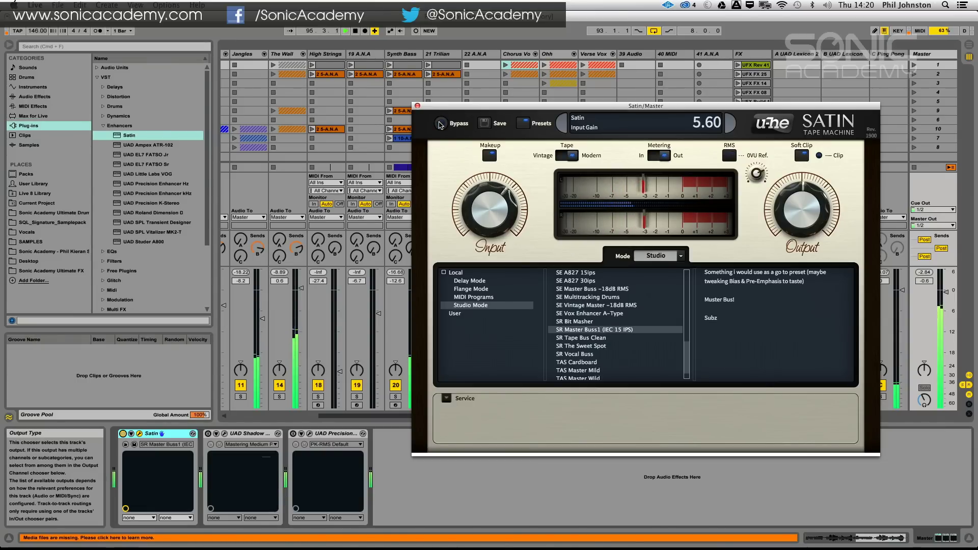
pyautogui.press('space')
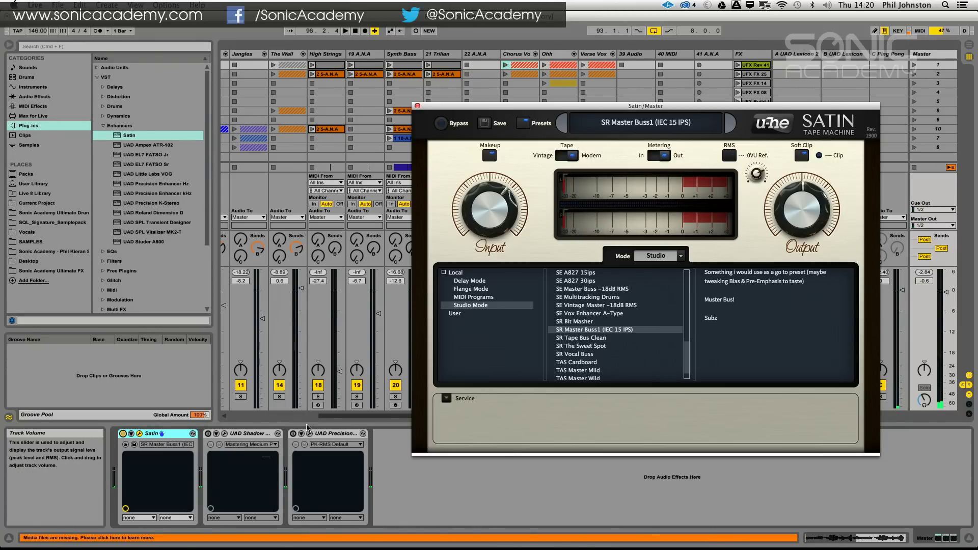
# - Reactivate the UAD Shadow Hills and UAD Precision devices on the Master and raise Satin's input gain slightly while playing the mix
pyautogui.click(207, 433)
pyautogui.click(294, 433)
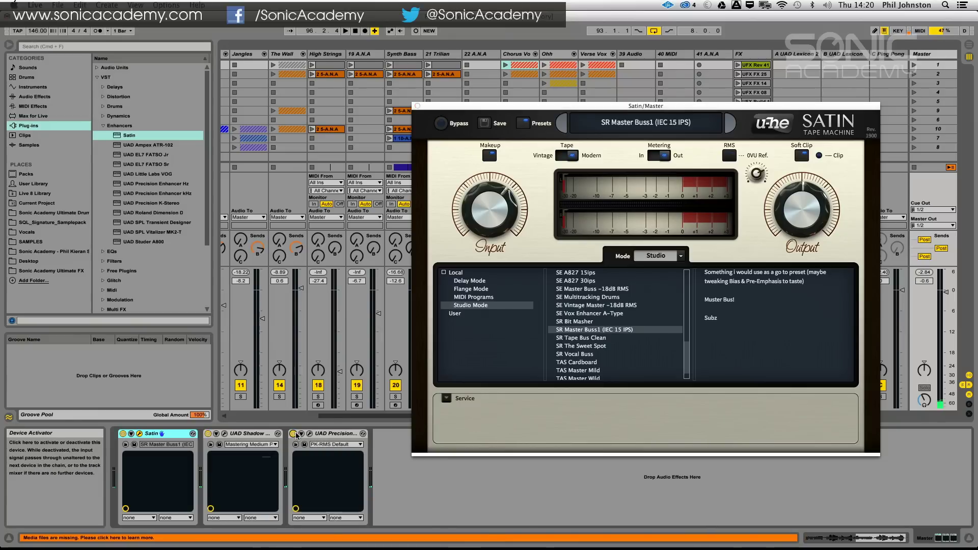
pyautogui.press('space')
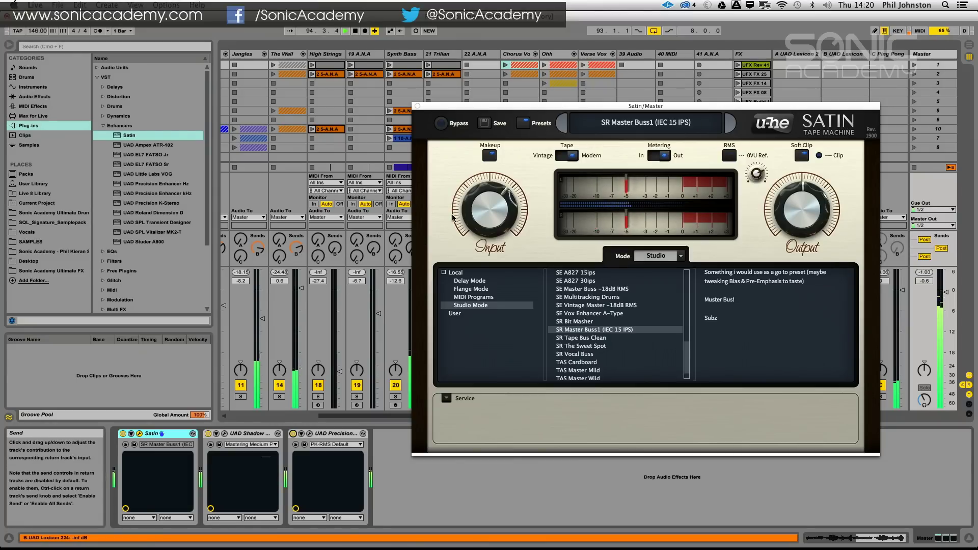
pyautogui.moveTo(471, 223); pyautogui.dragTo(472, 214)
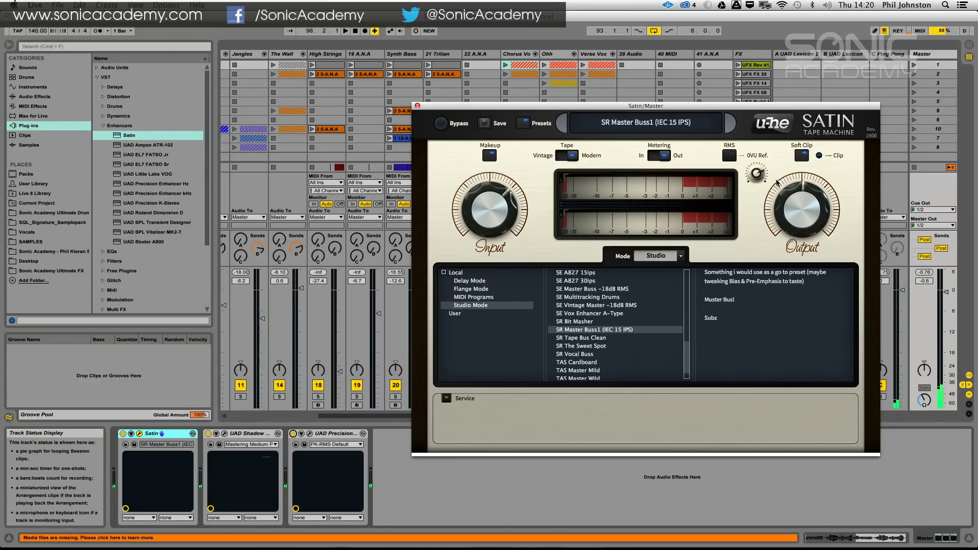
pyautogui.moveTo(444, 109); pyautogui.dragTo(341, 89)
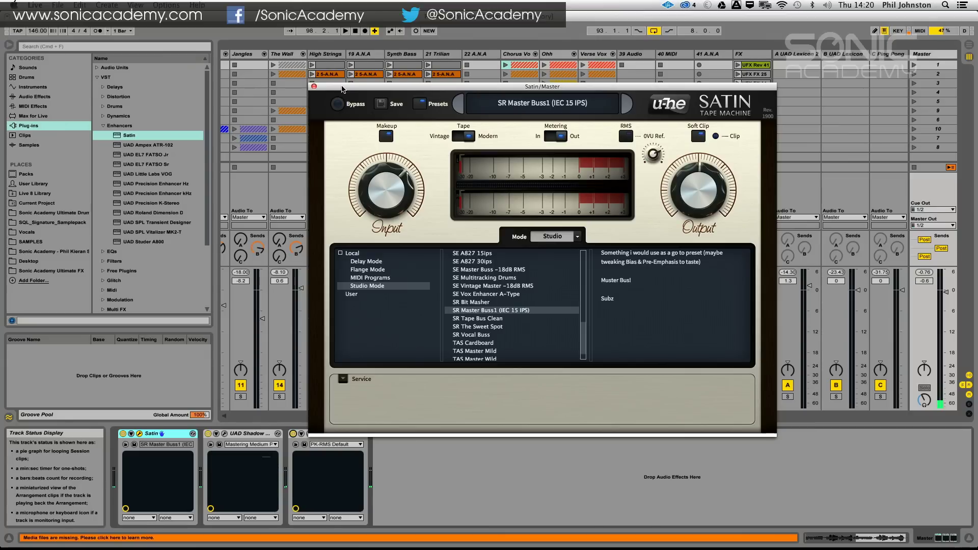